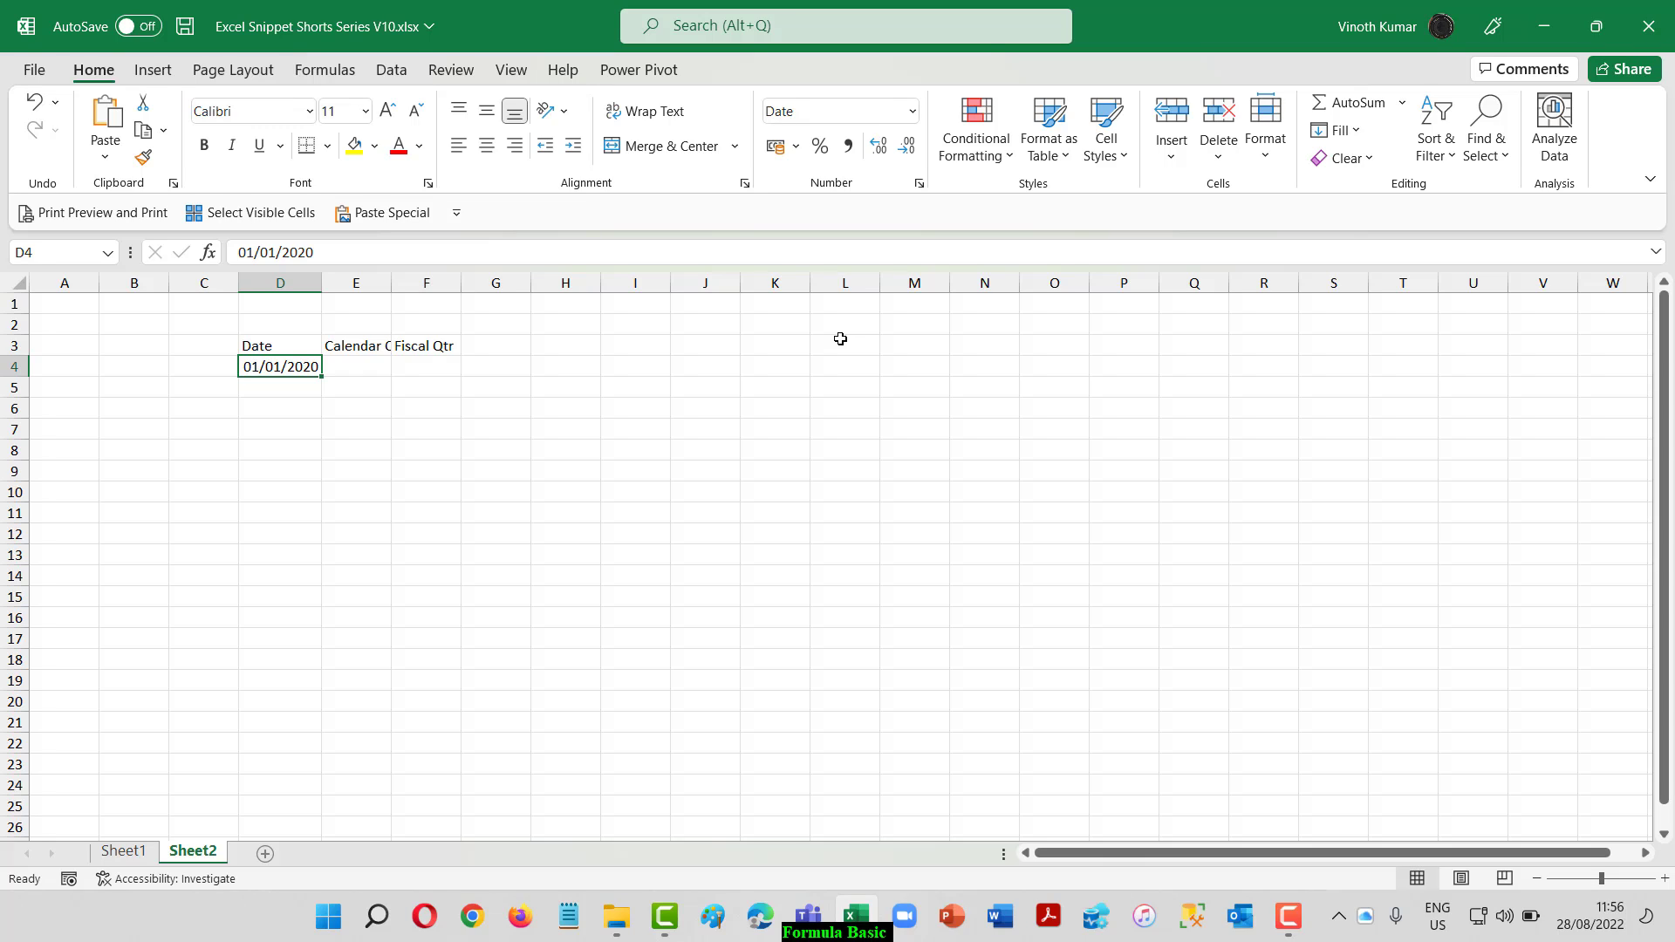
# Step: Fill column D downward from D4 with a daily date series, step value 1 and stop value 31-12-20
pyautogui.hotkey('alt', 'e')
pyautogui.press('i')
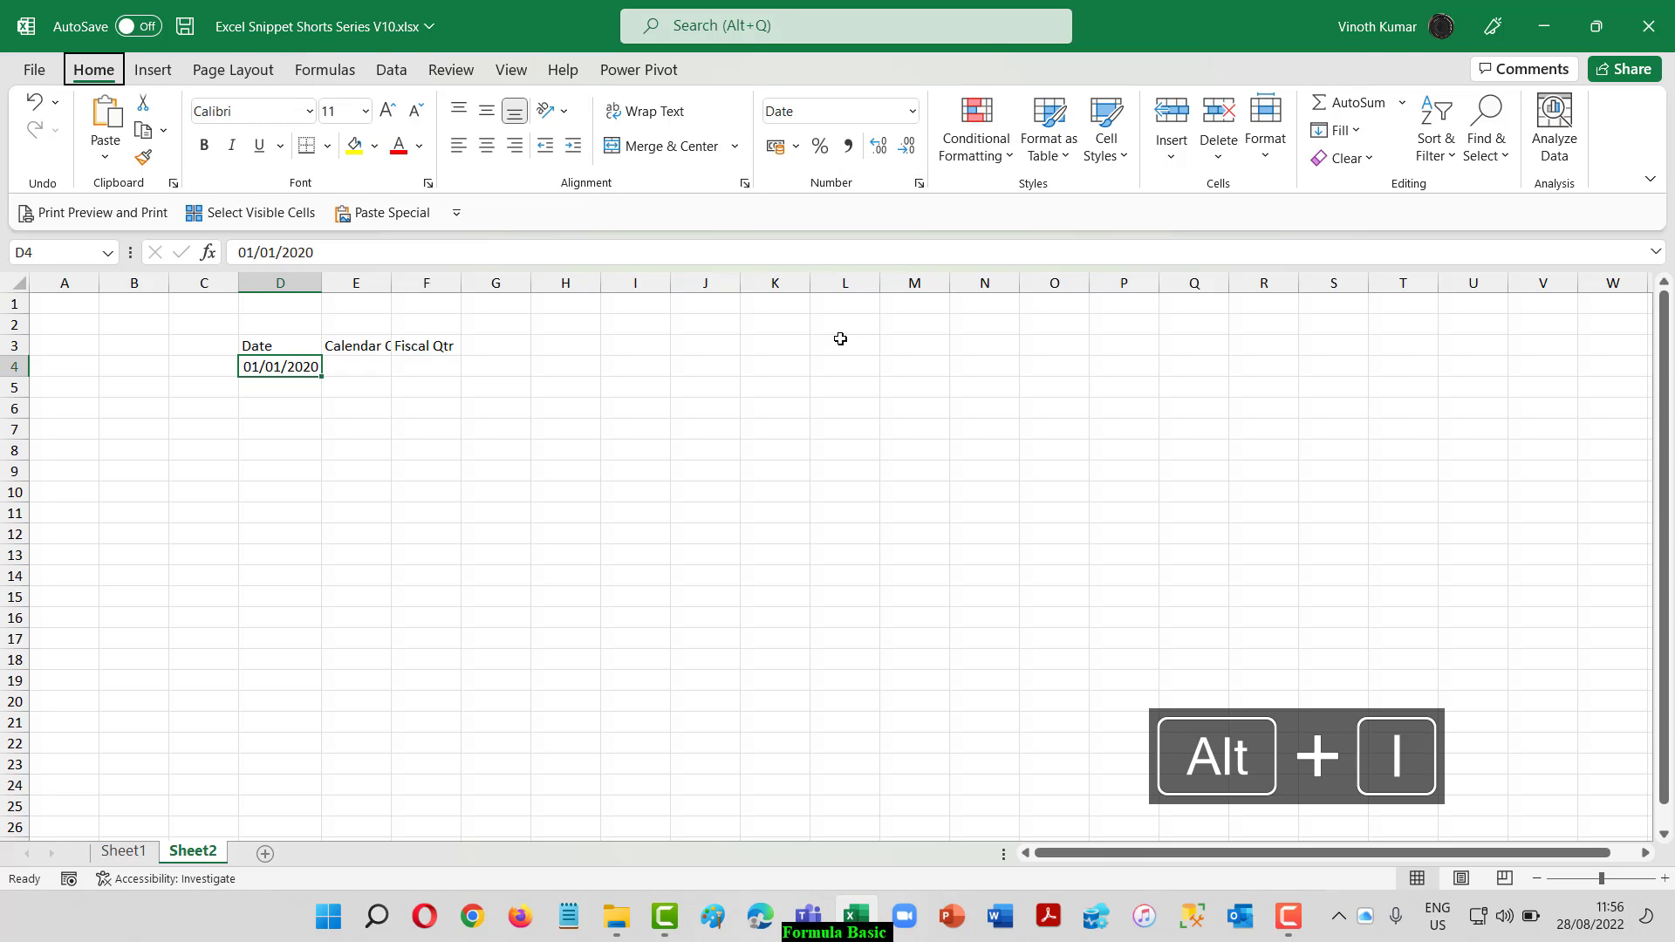
pyautogui.press('s')
pyautogui.hotkey('alt', 'c')
pyautogui.press('Tab')
pyautogui.press('Tab')
pyautogui.write('3')
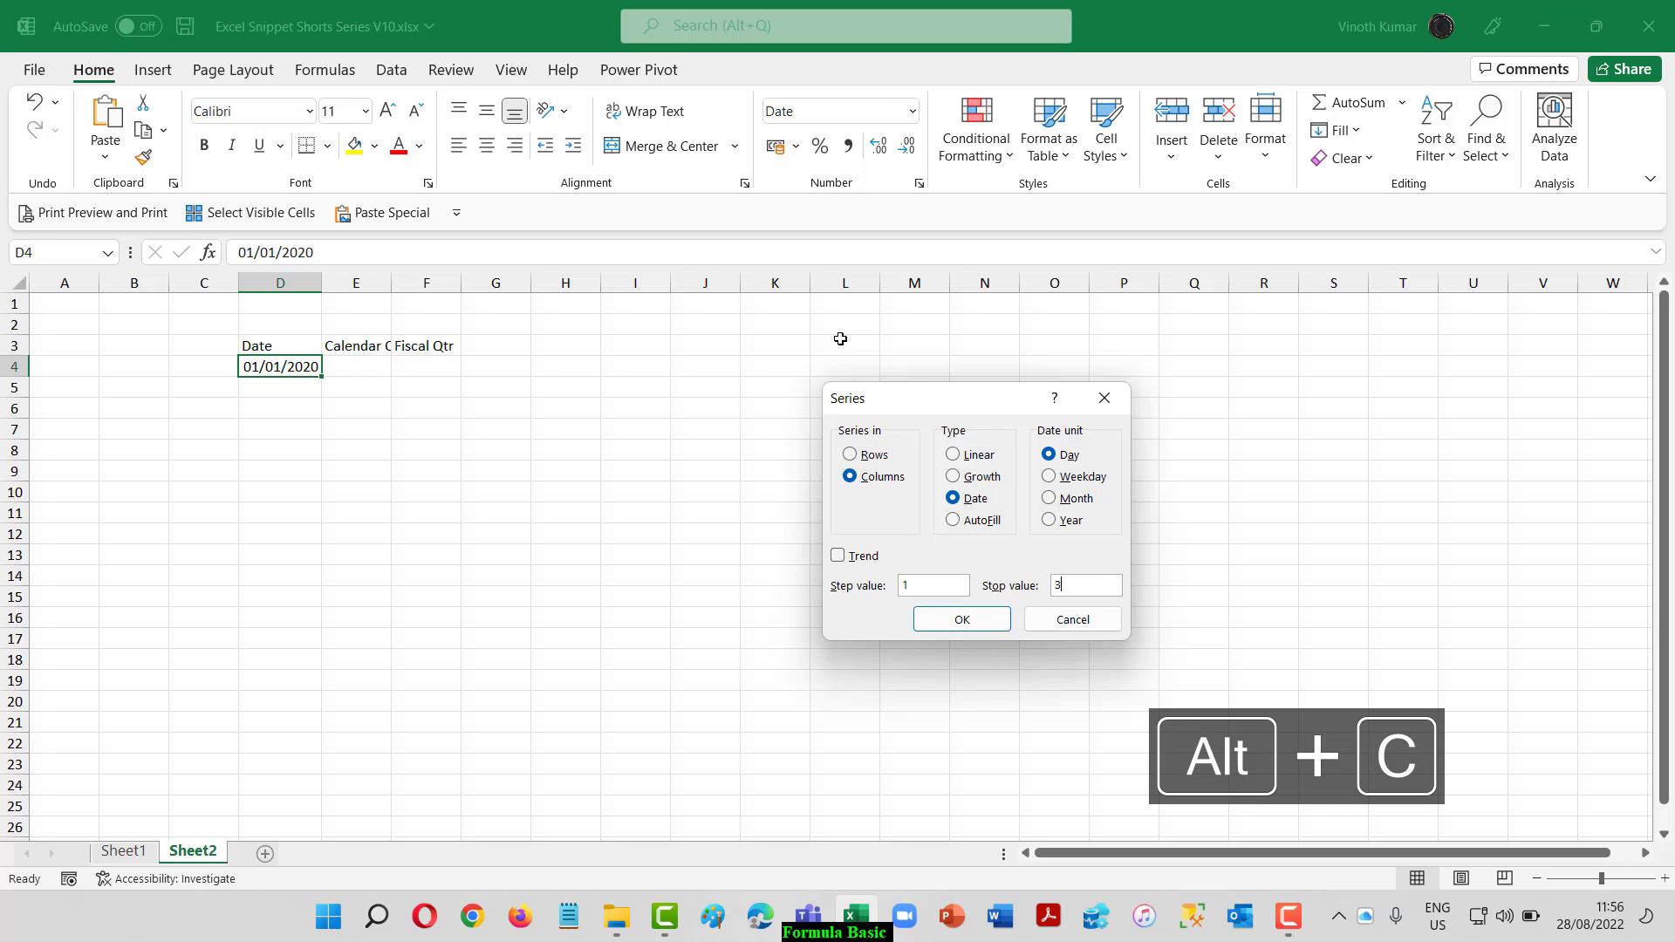
pyautogui.write('1-12-20')
pyautogui.press('Return')
pyautogui.hotkey('ctrl', 'Down')
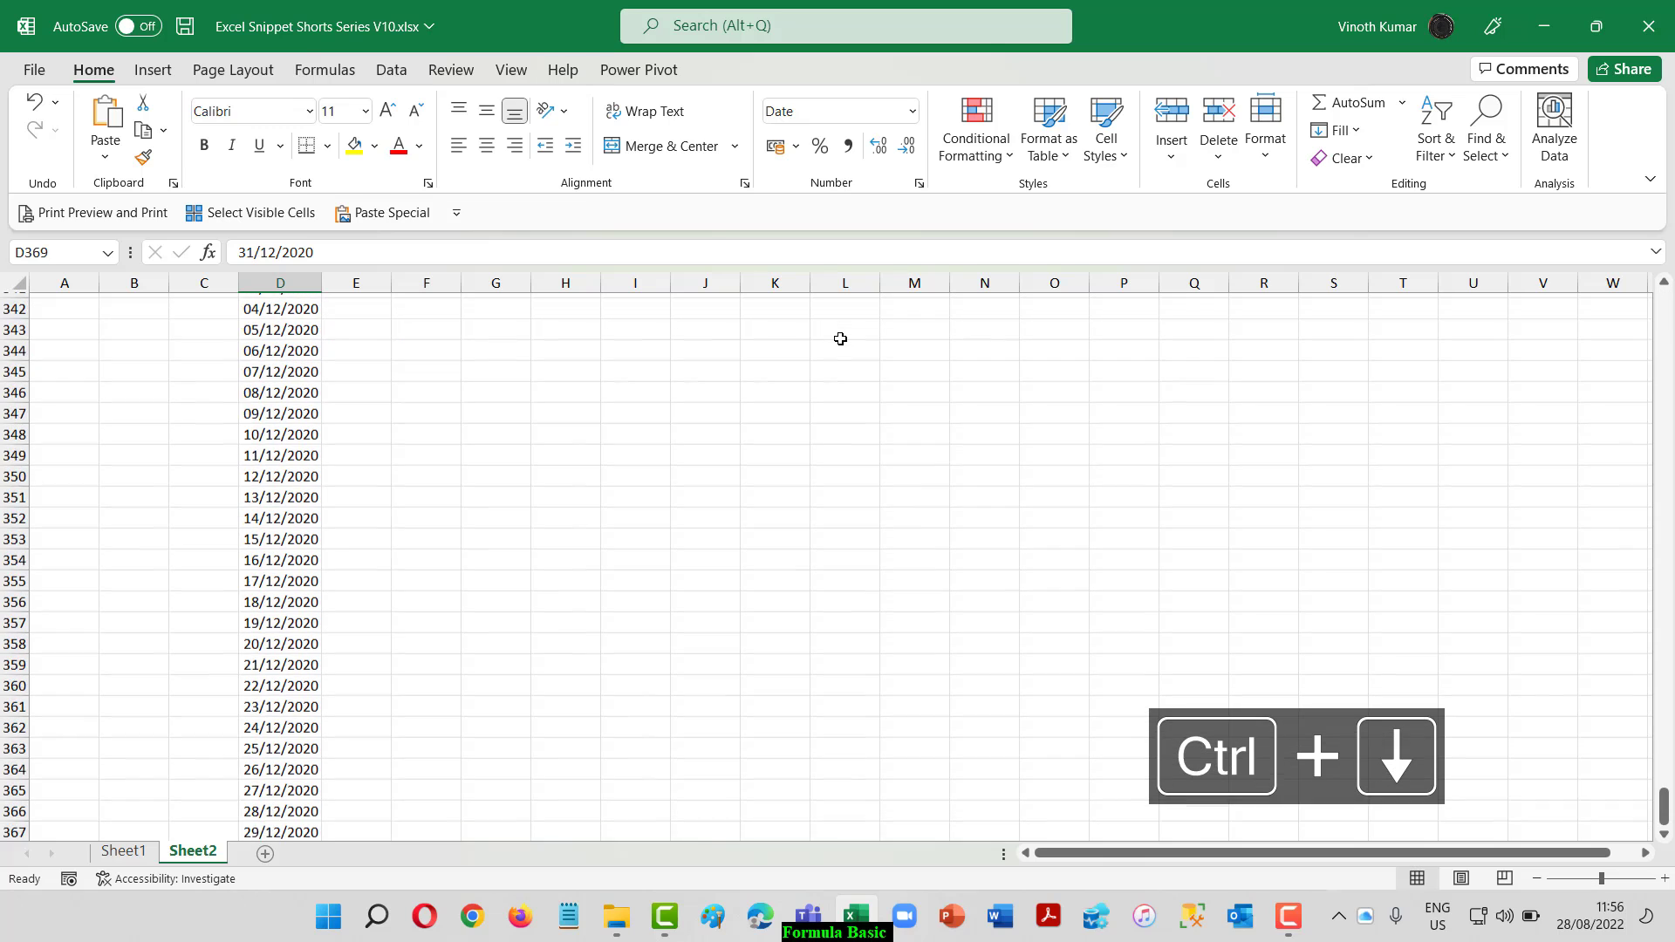
# Step: AutoFit columns E and F to their Calendar Qtr and Fiscal Qtr headings
pyautogui.hotkey('ctrl', 'Up')
pyautogui.press('Right')
pyautogui.hotkey('ctrl', 'shift', 'Right')
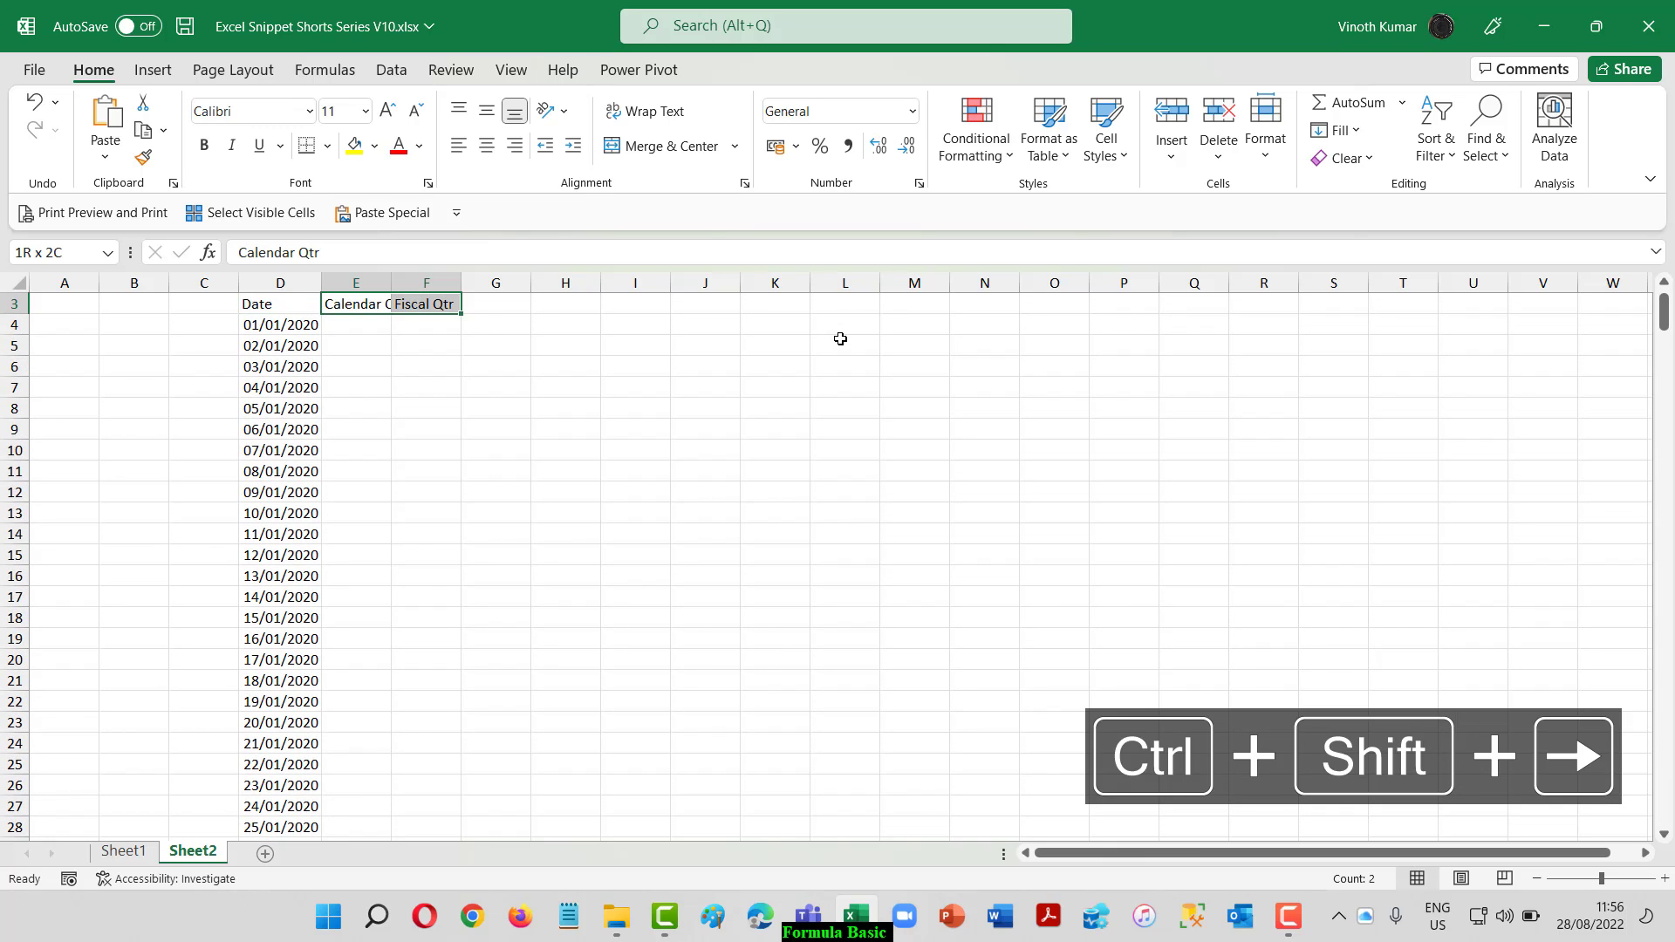
pyautogui.hotkey('alt', 'o')
pyautogui.press('c')
pyautogui.press('a')
# Step: Convert the range D3:F369 into a table with headers
pyautogui.press('Left')
pyautogui.press('Left')
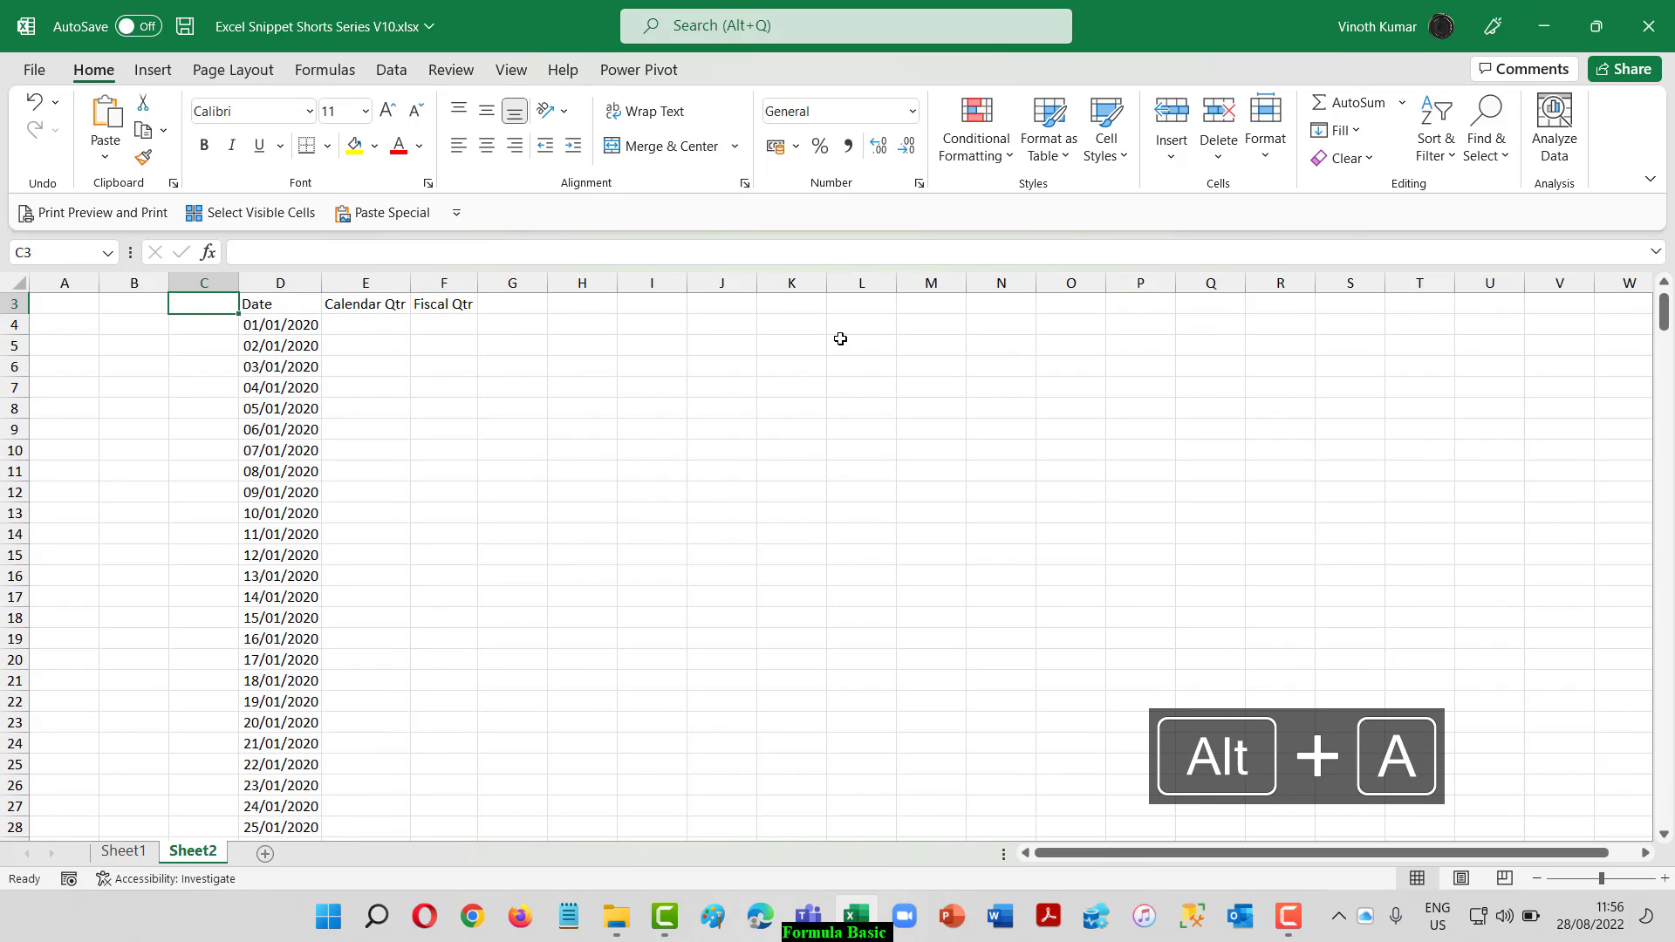
pyautogui.press('Right')
pyautogui.hotkey('ctrl', 'shift', 'Right')
pyautogui.hotkey('ctrl', 'shift', 'Down')
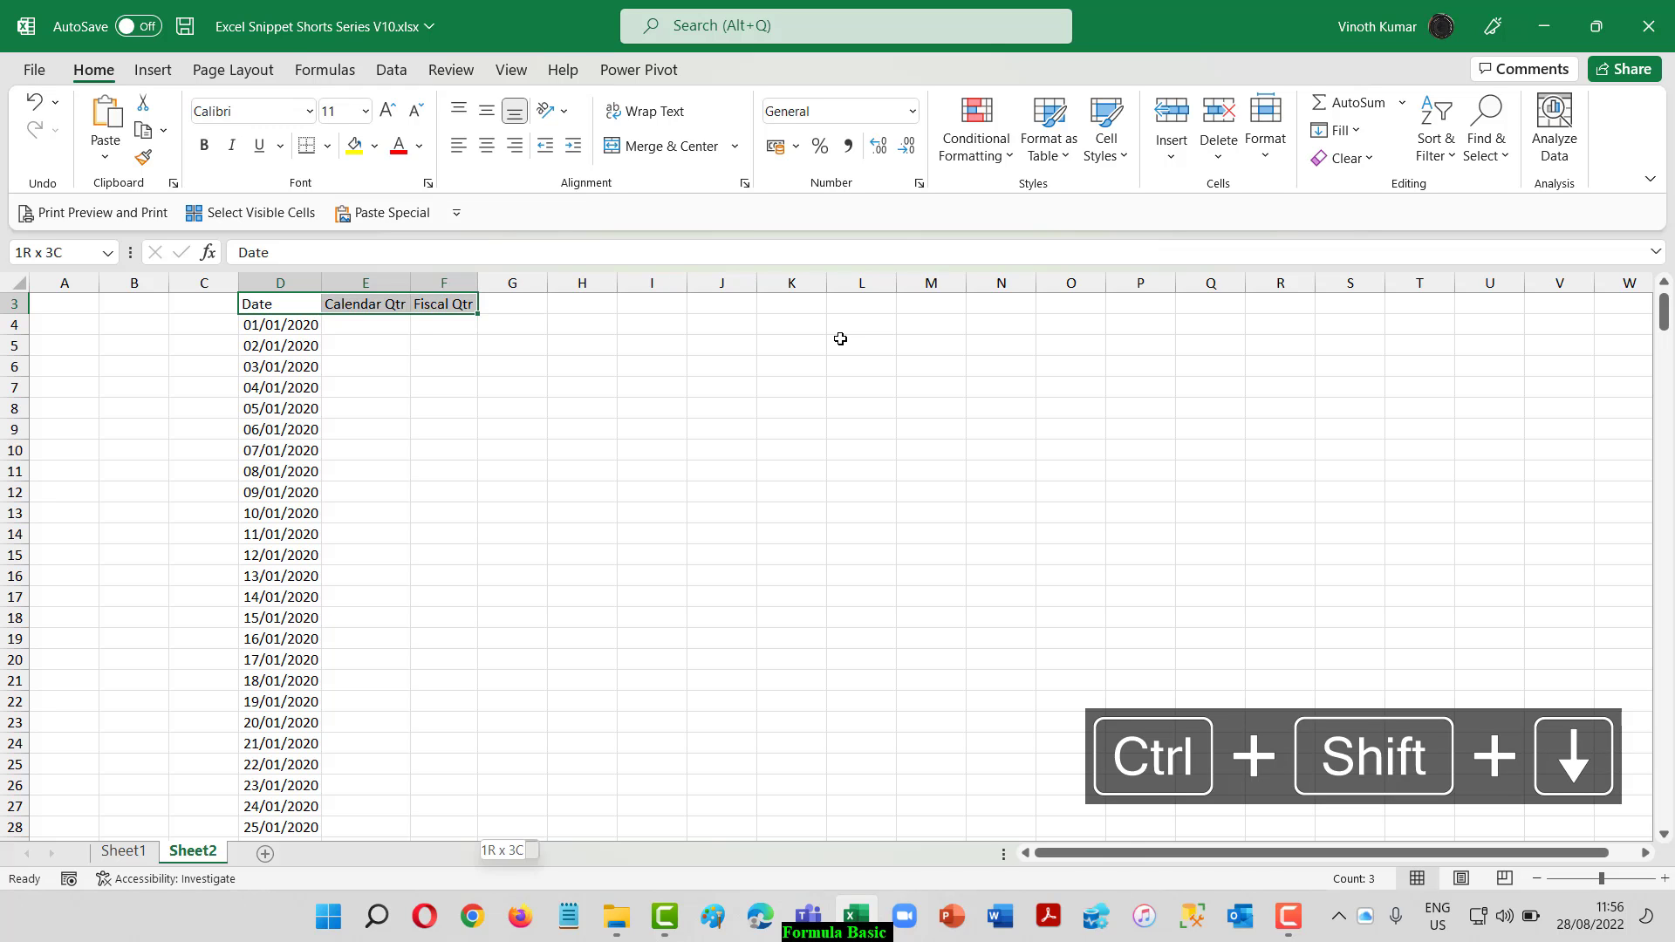
pyautogui.hotkey('ctrl', 't')
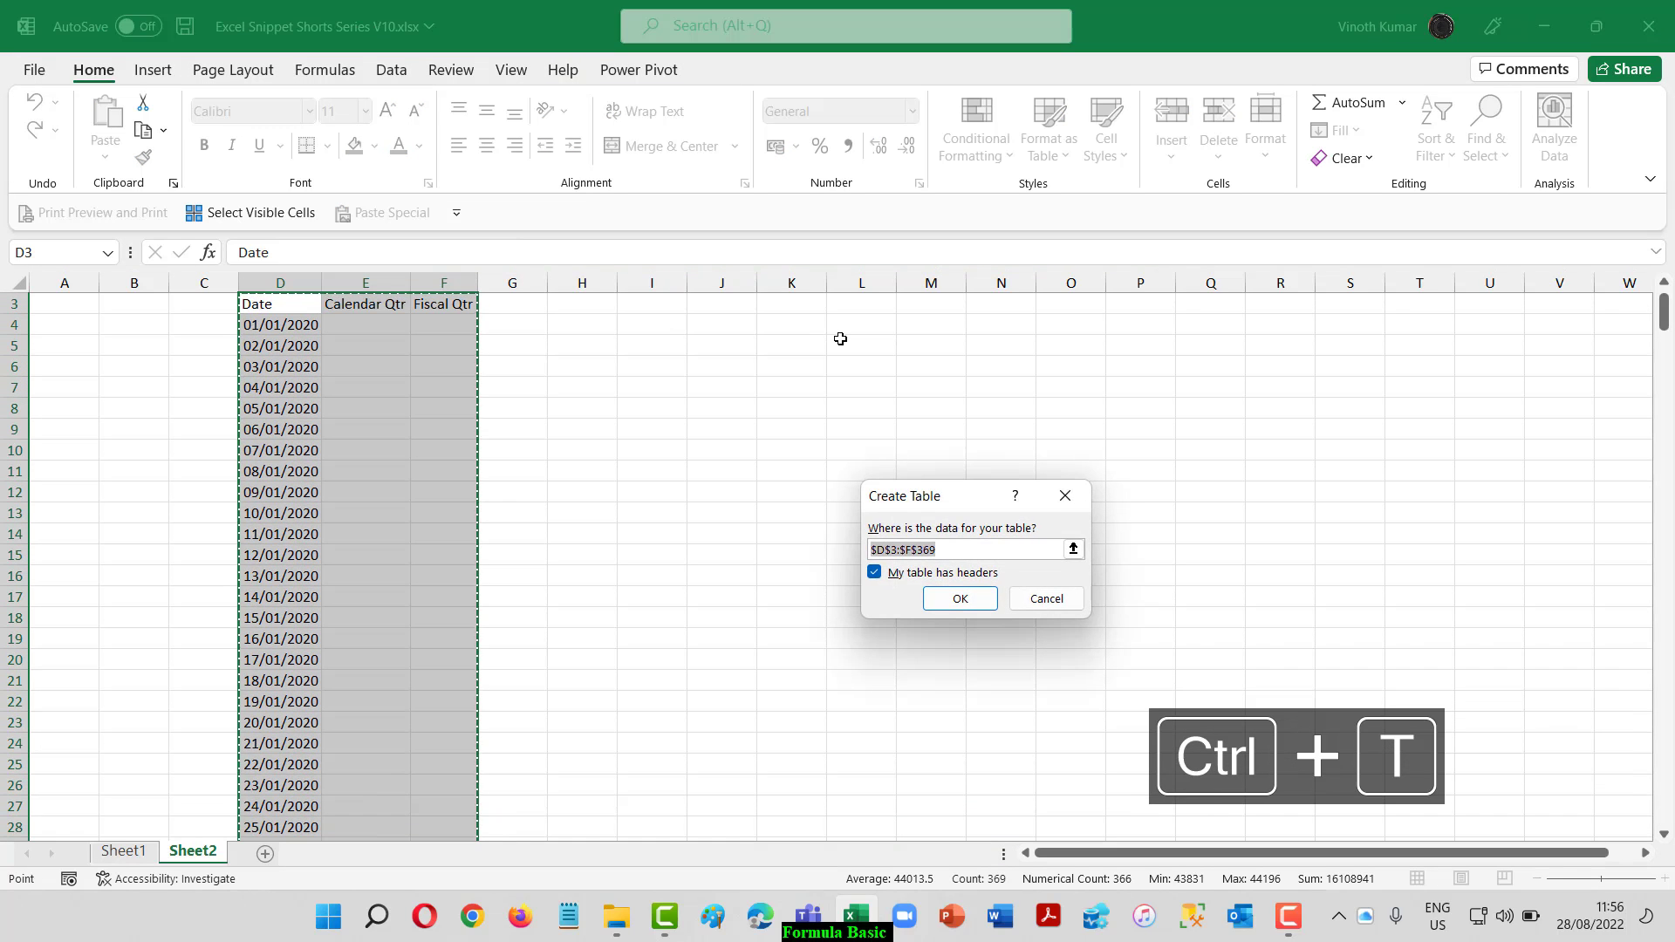
pyautogui.press('Return')
# Step: Enter Month in J4 and Ceiling in K4 as notes beside the table
pyautogui.press('Down')
pyautogui.press('Right')
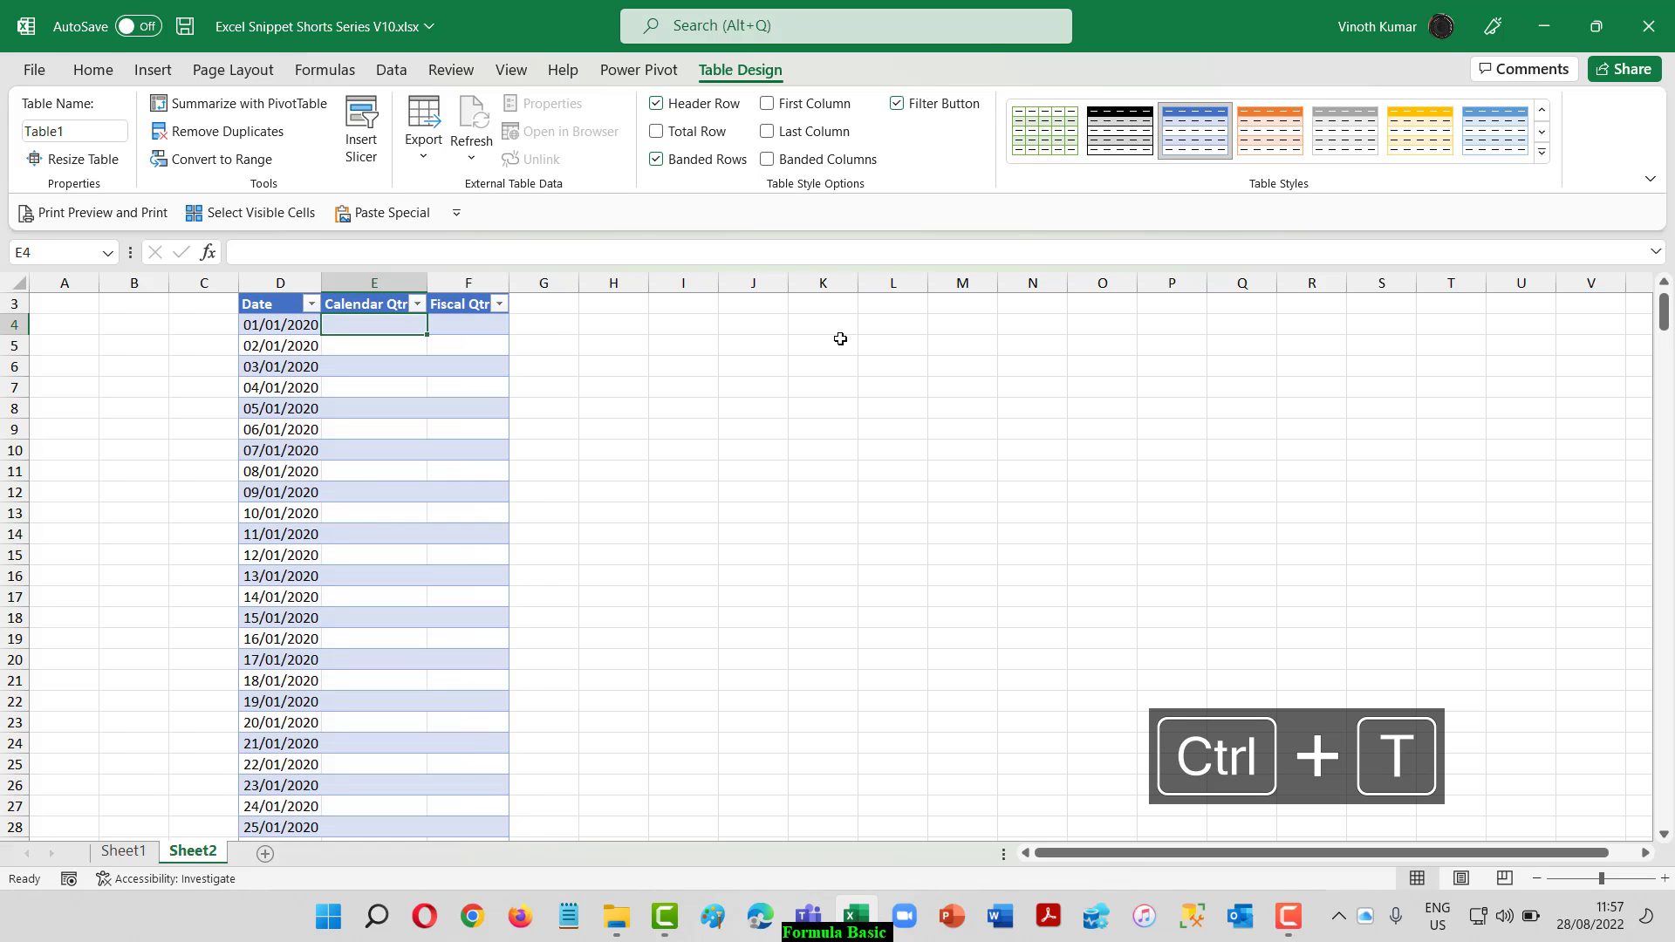
pyautogui.press('Right')
pyautogui.press('Right')
pyautogui.press('Right')
pyautogui.press('Right')
pyautogui.press('Right')
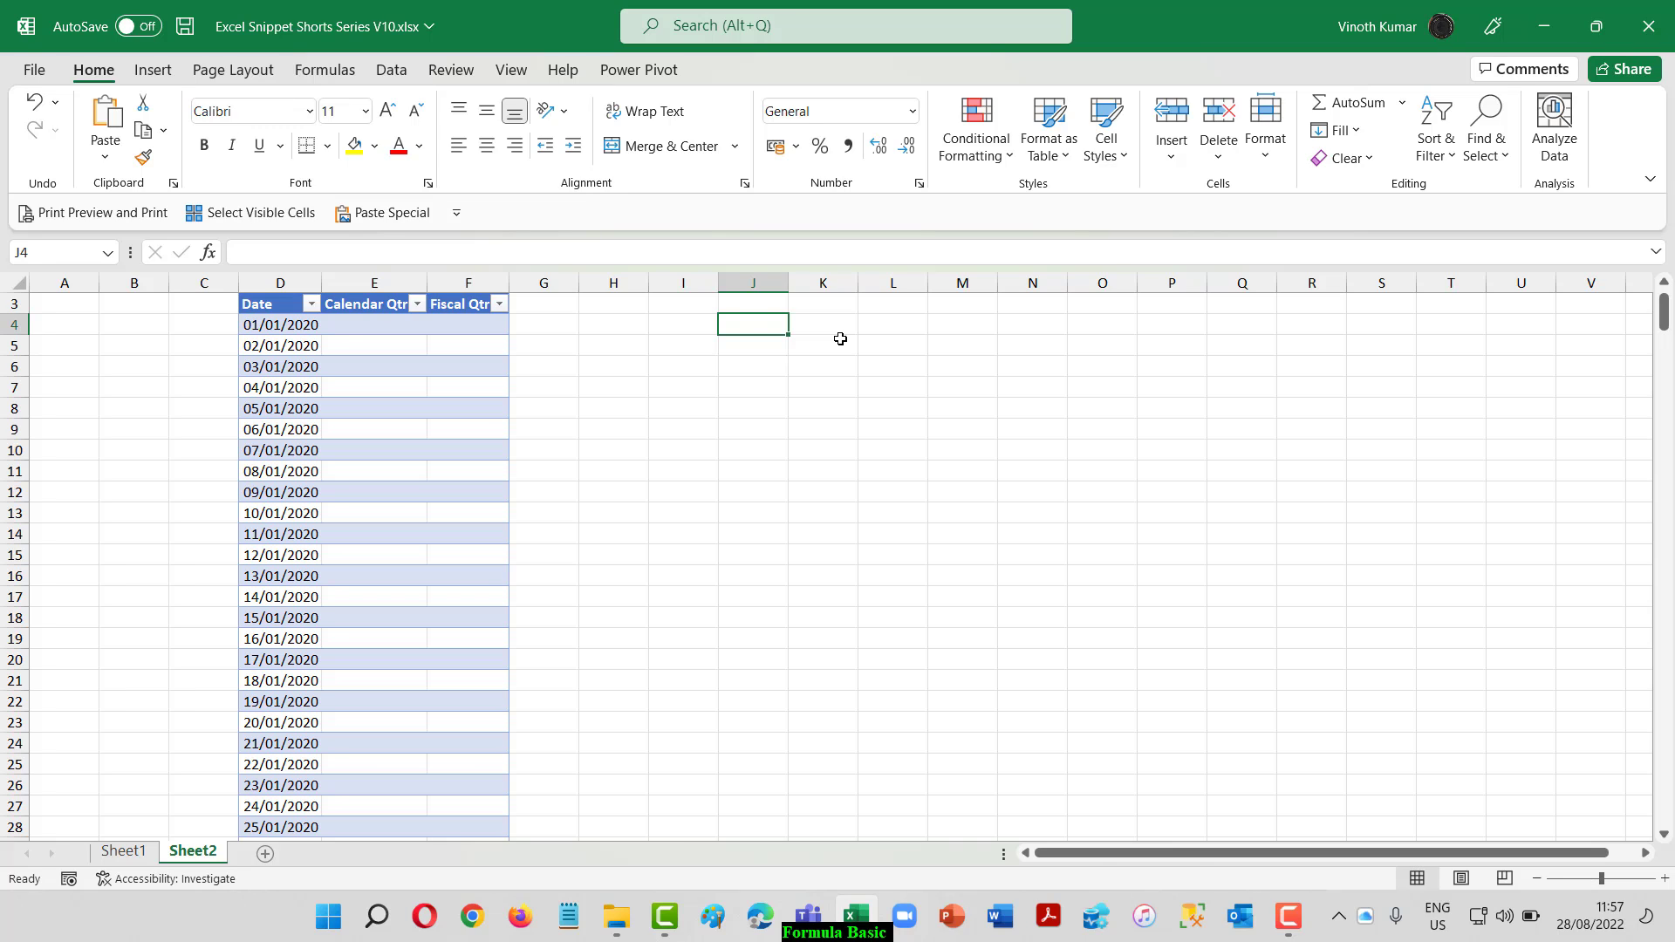
pyautogui.write('Month')
pyautogui.press('Tab')
pyautogui.write('Ce')
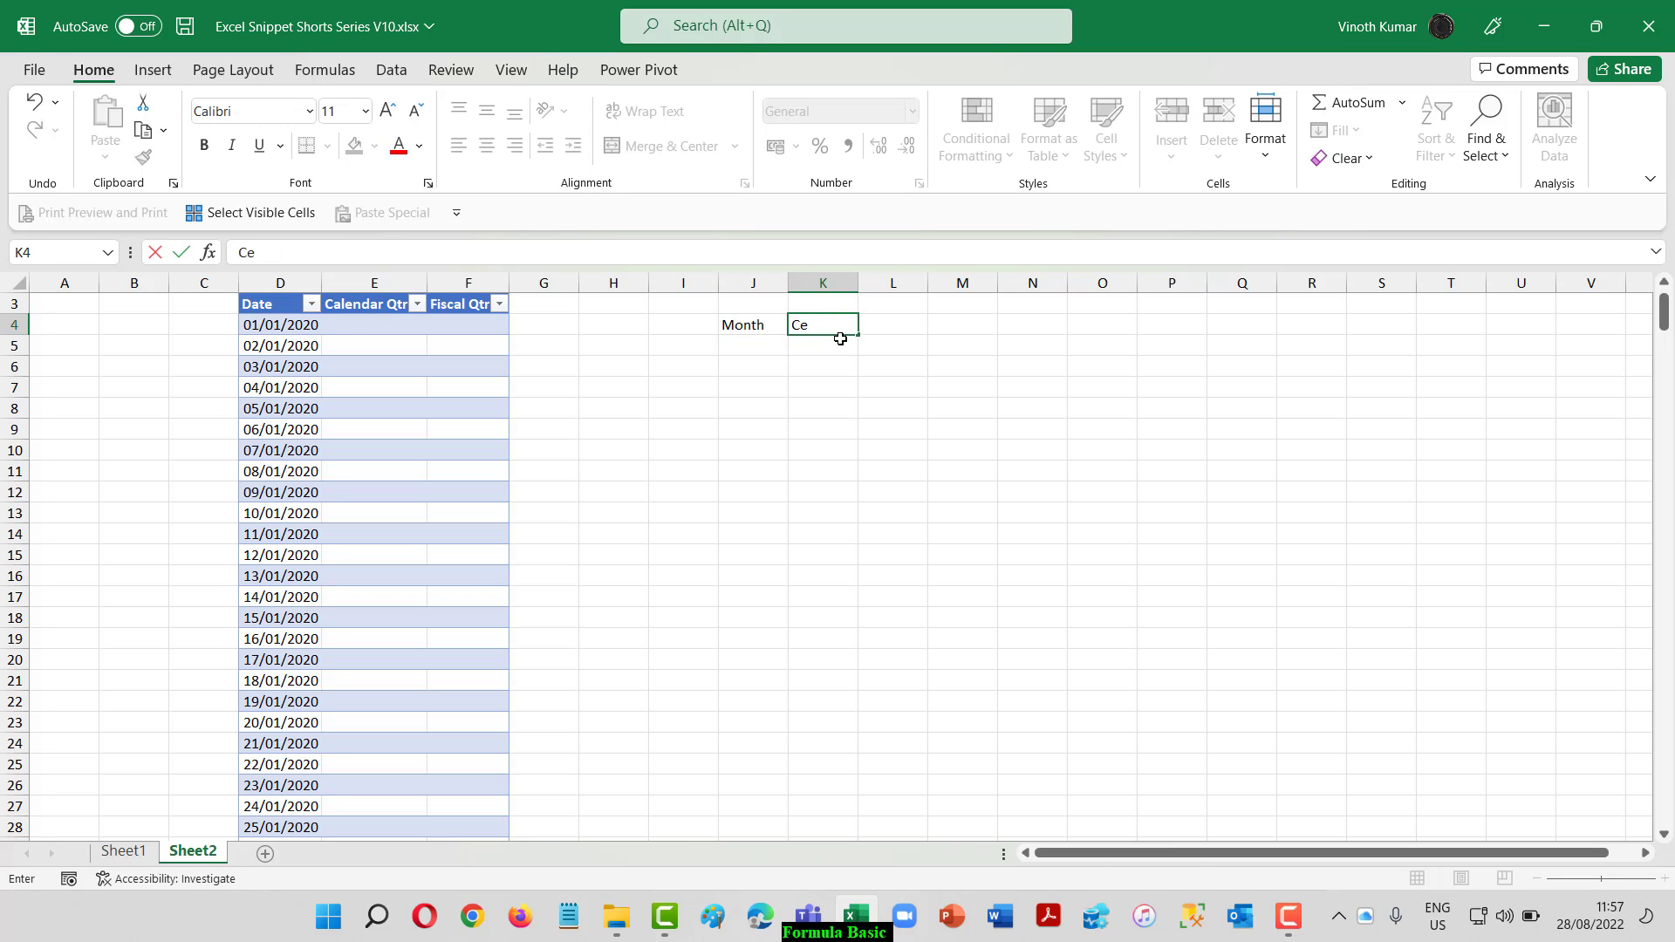
pyautogui.write('iling')
pyautogui.press('Return')
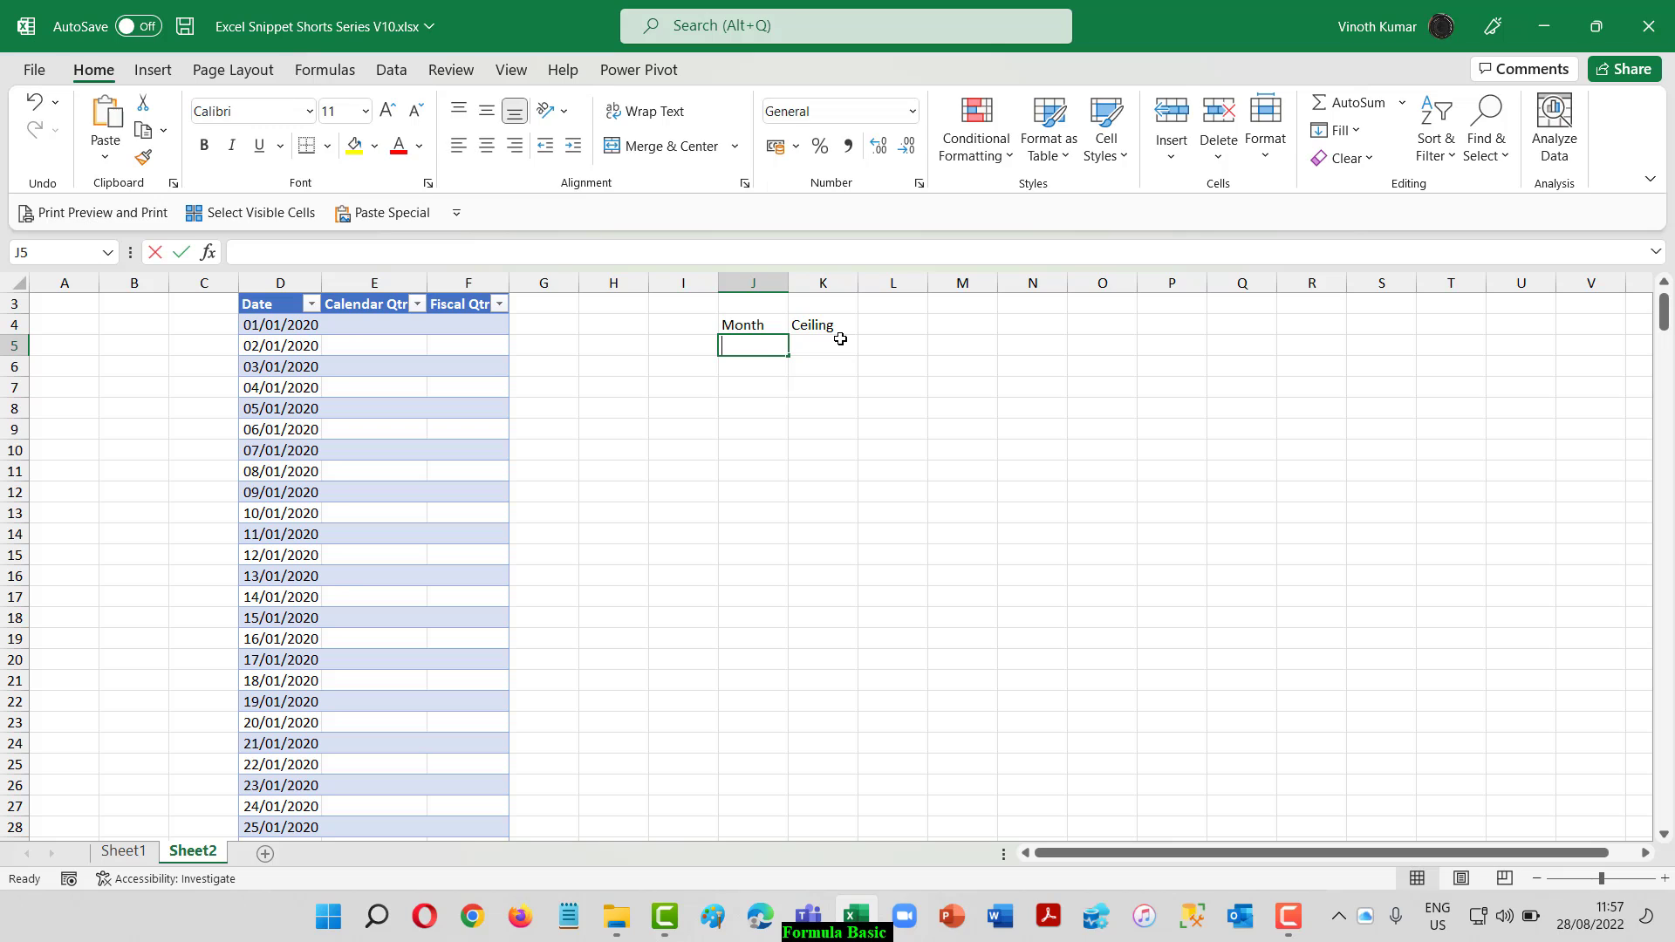
# Step: Enter the second note pair in row 5, MOnth in J5 and Choose in K5
pyautogui.write('MOnth')
pyautogui.press('Tab')
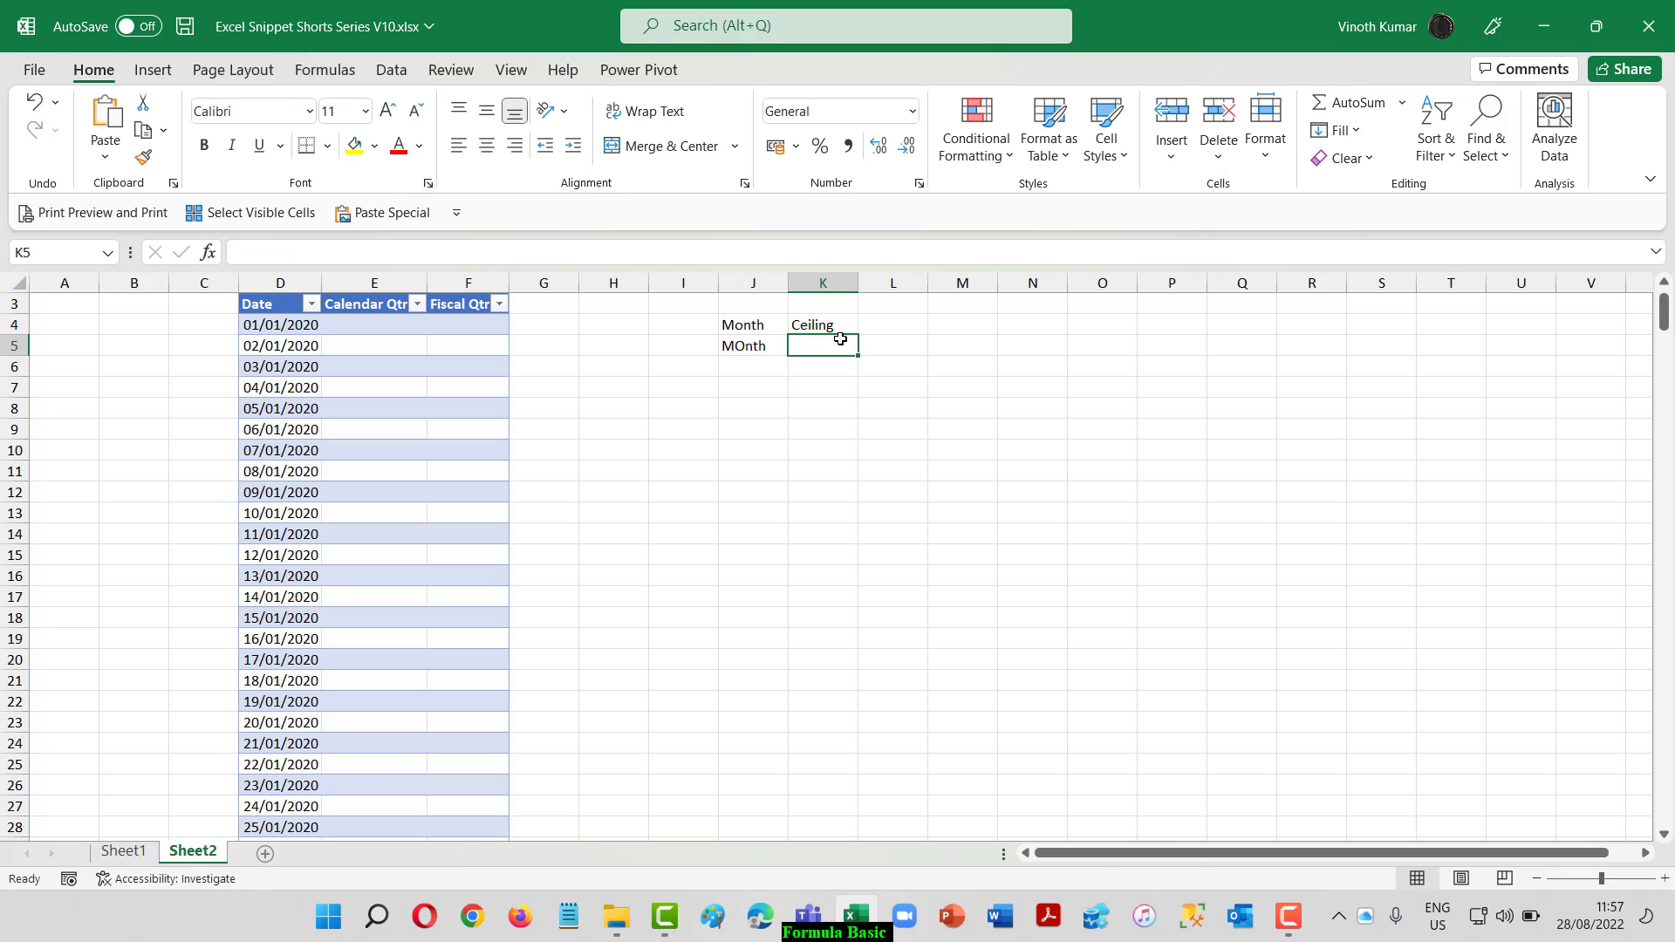
pyautogui.write('Choose')
pyautogui.press('Return')
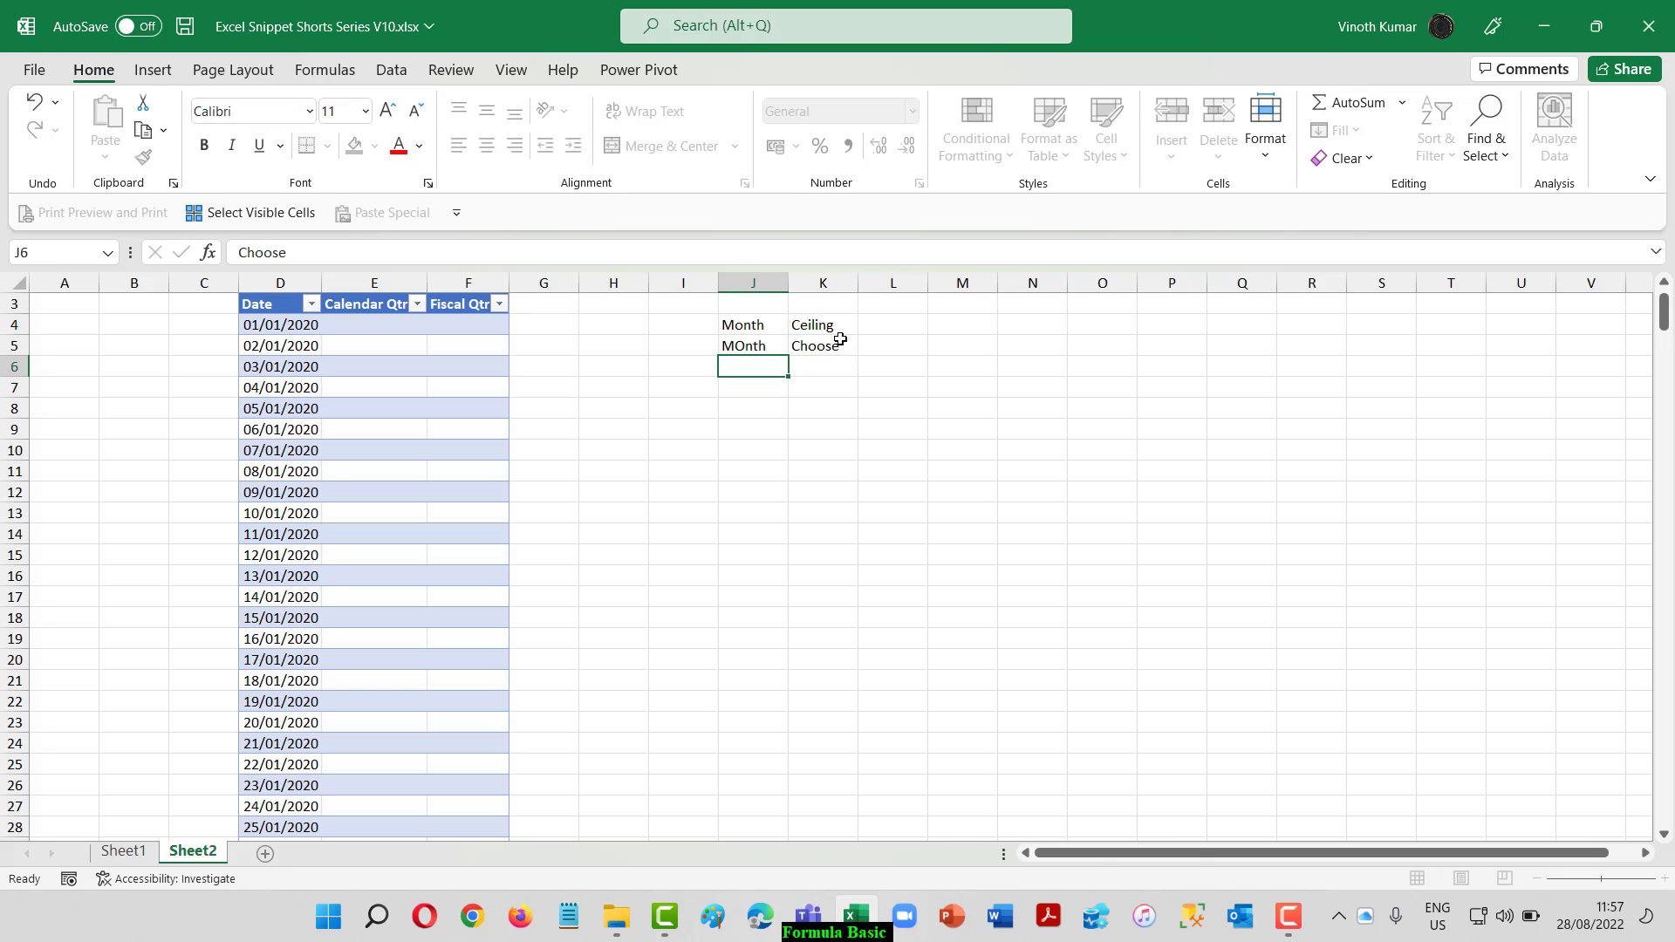
# Step: Correct the capitalization of the note in J5 so it reads Month
pyautogui.press('Up')
pyautogui.press('F2')
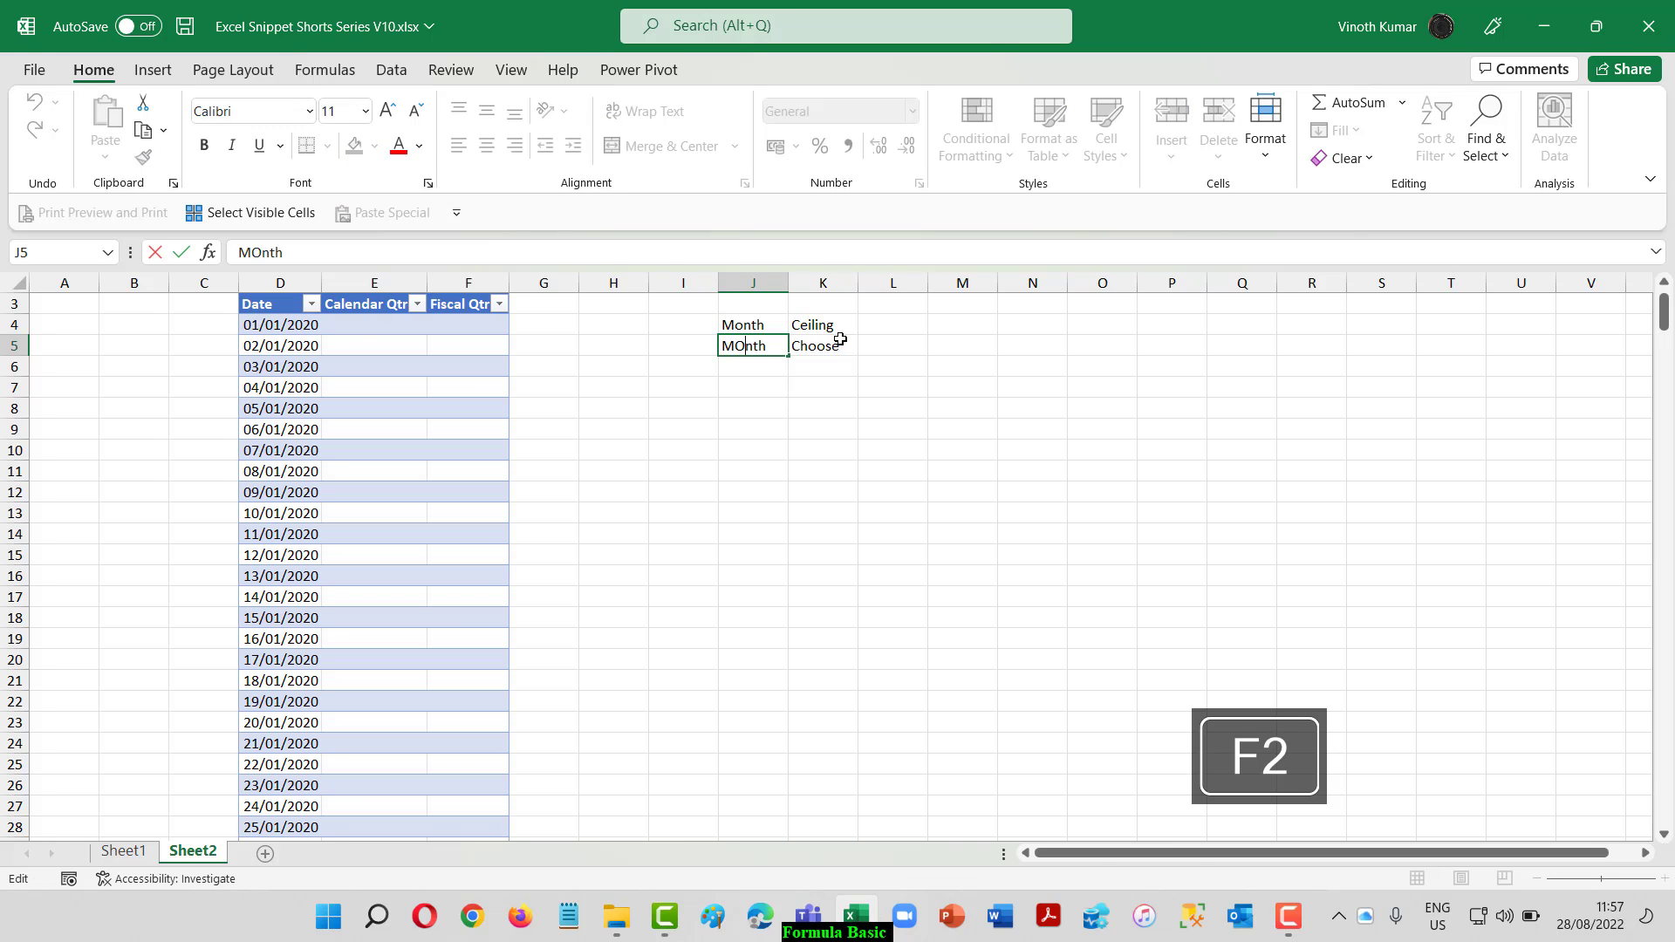
pyautogui.press('Left')
pyautogui.press('Left')
pyautogui.press('Left')
pyautogui.press('BackSpace')
pyautogui.write('o')
pyautogui.press('Return')
pyautogui.press('Up')
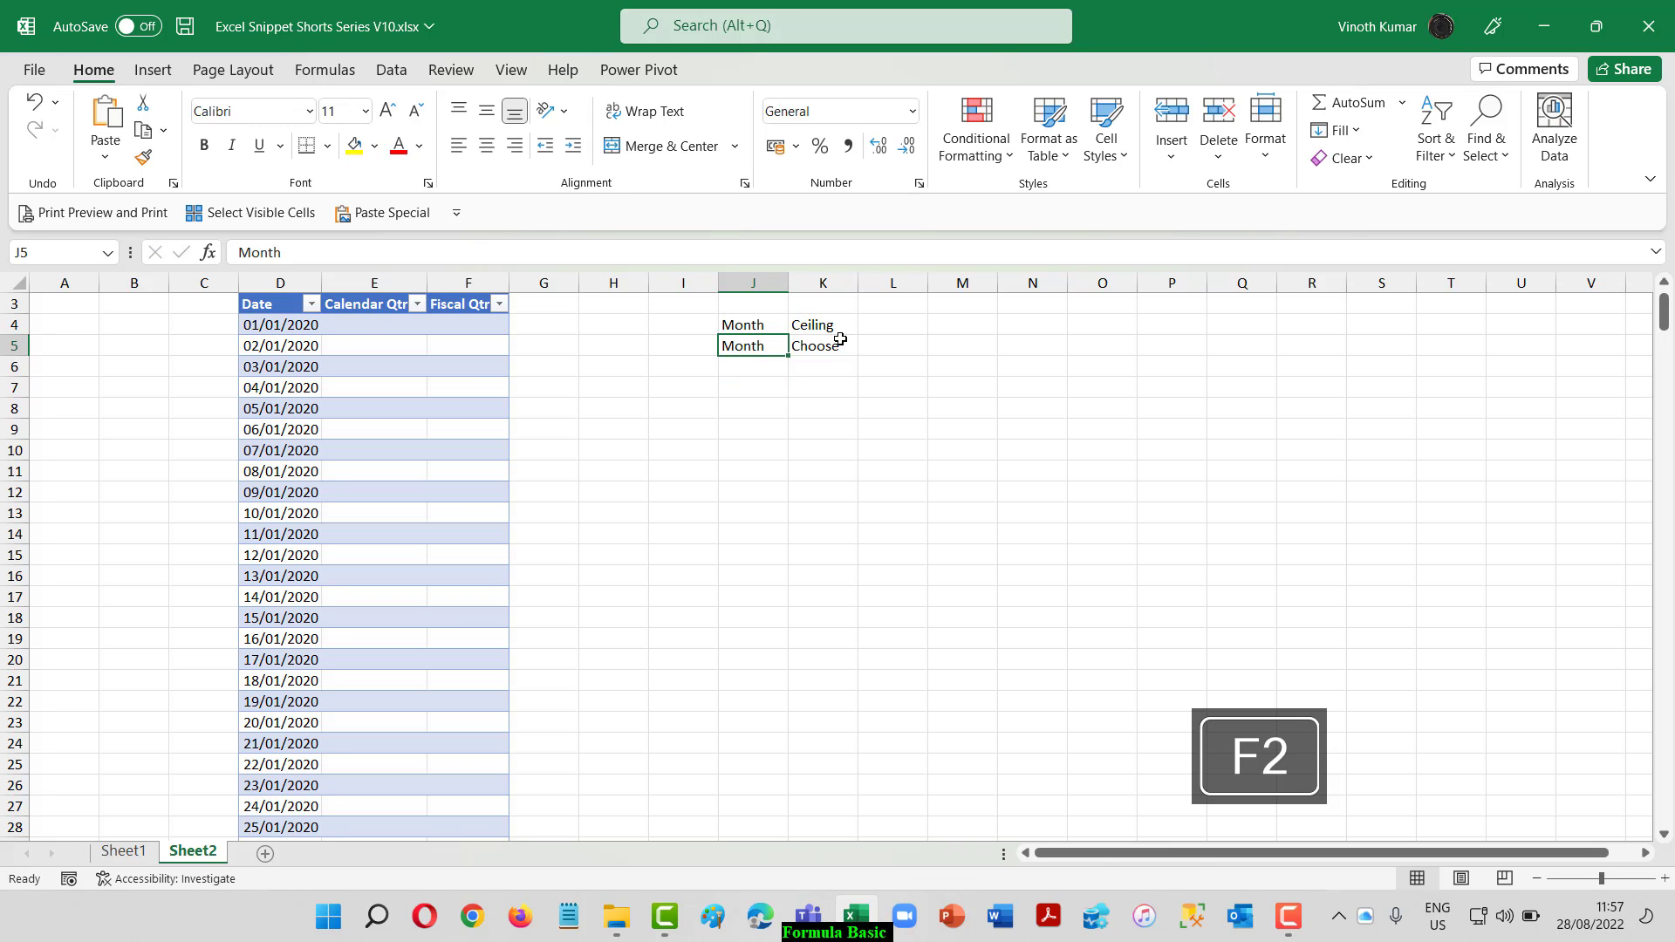
pyautogui.press('Left')
pyautogui.press('Left')
pyautogui.press('Left')
pyautogui.press('Left')
pyautogui.press('Left')
pyautogui.press('Up')
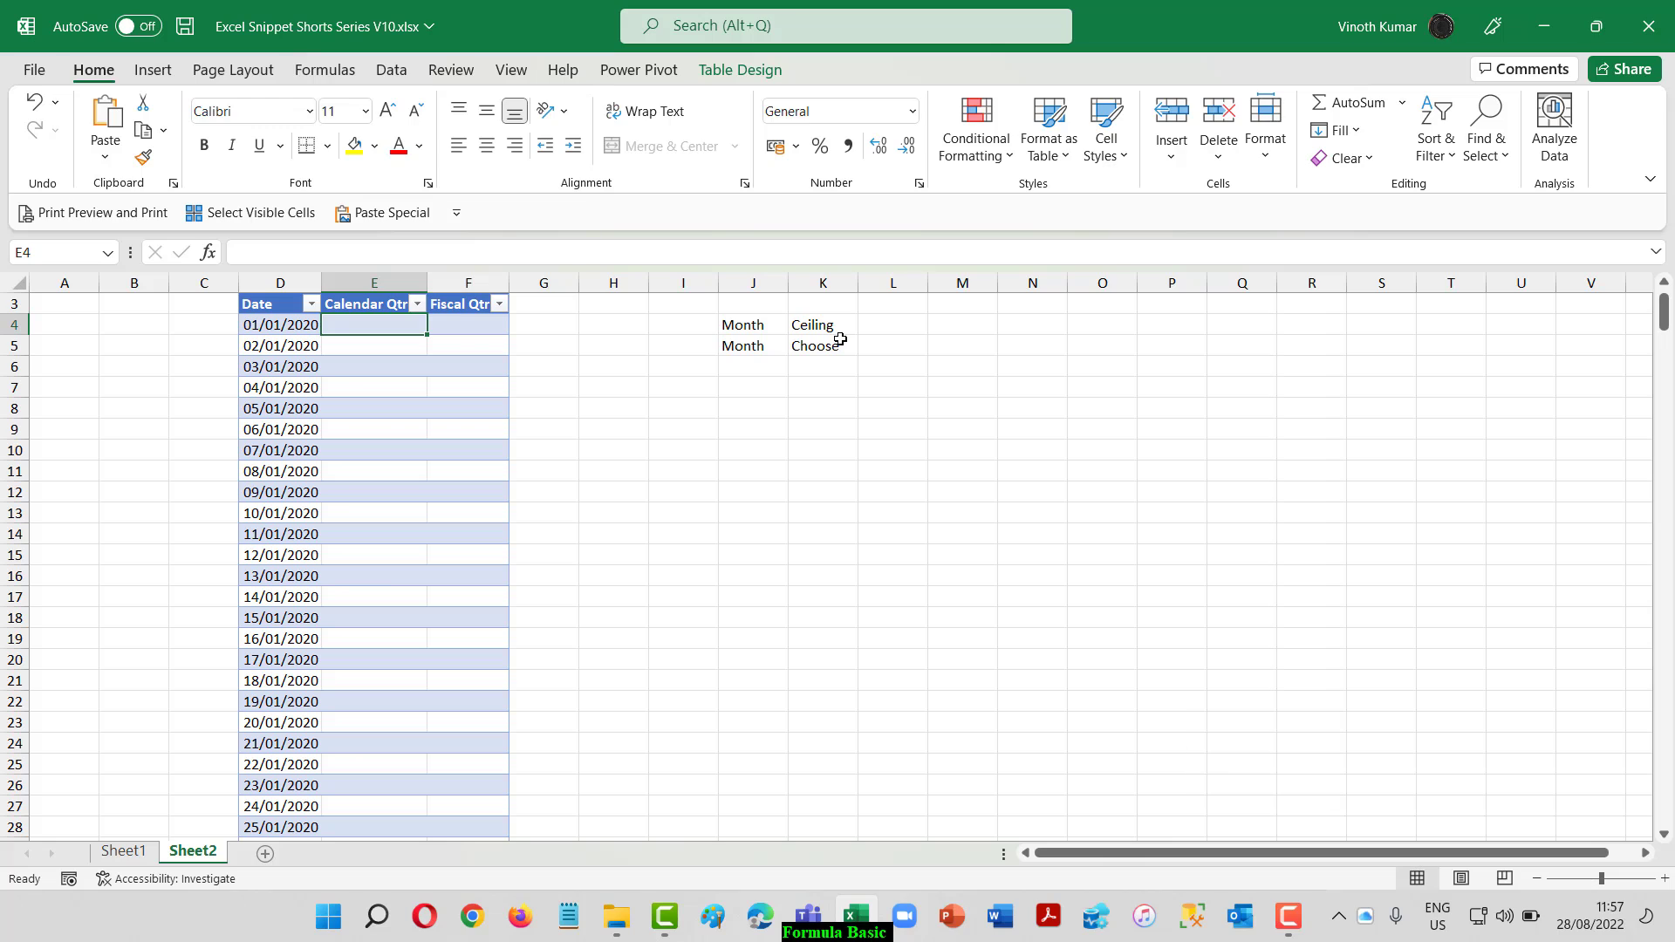
pyautogui.write('=m,')
pyautogui.press('BackSpace')
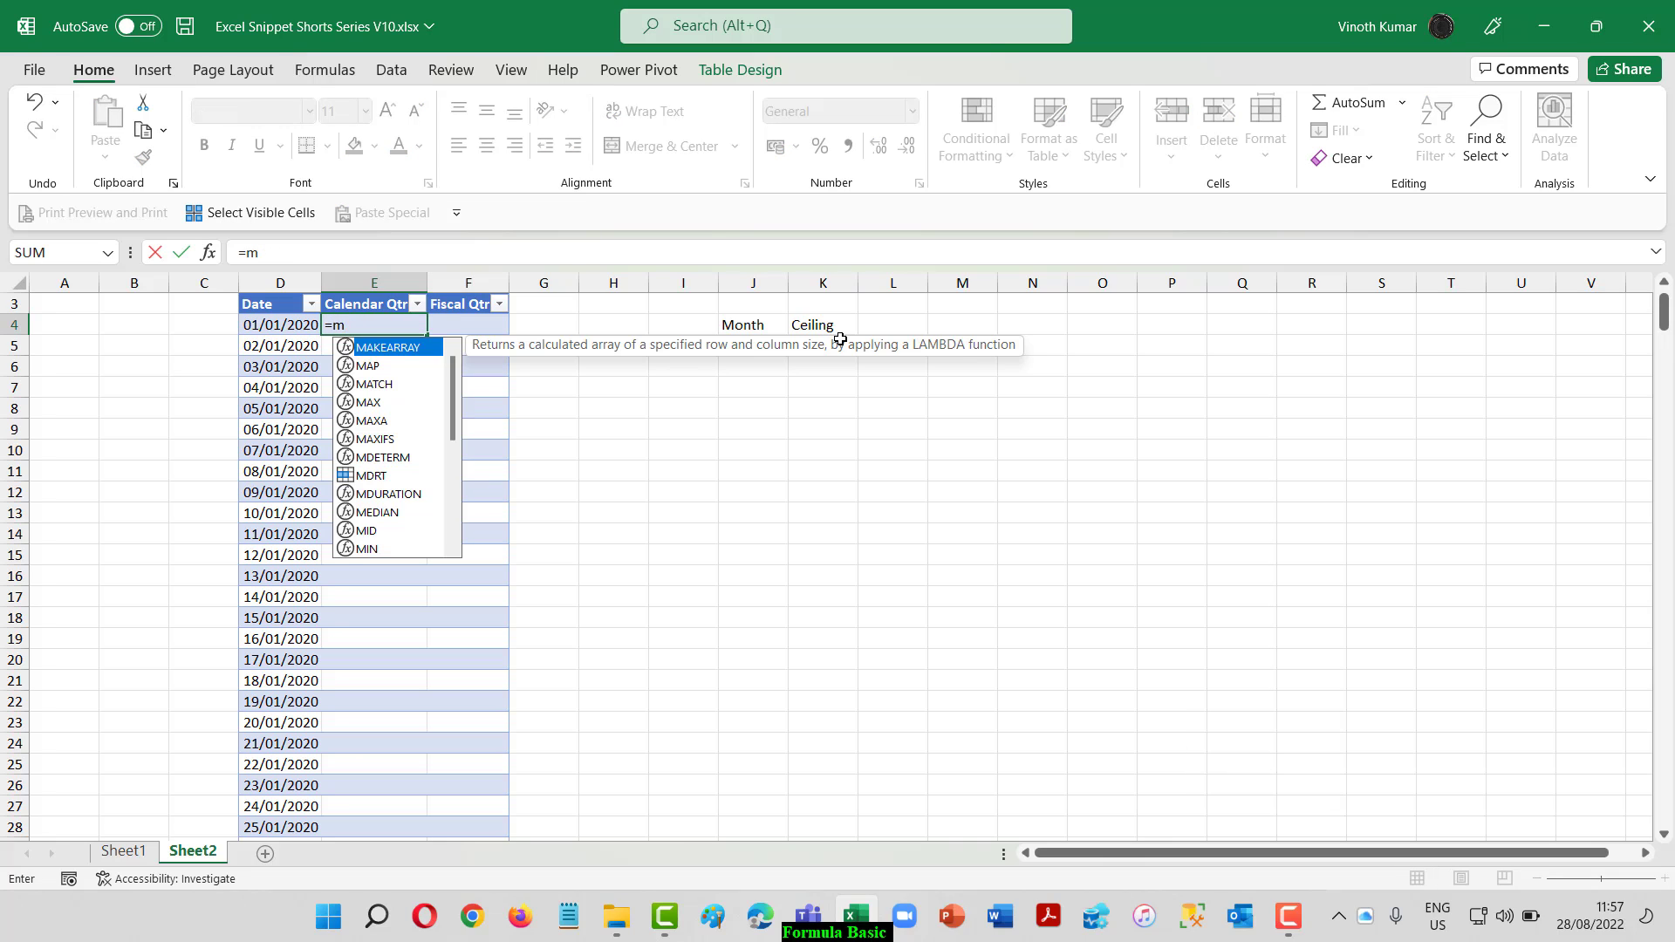
pyautogui.write('onth')
pyautogui.press('Tab')
pyautogui.press('Left')
pyautogui.write(')')
pyautogui.press('Return')
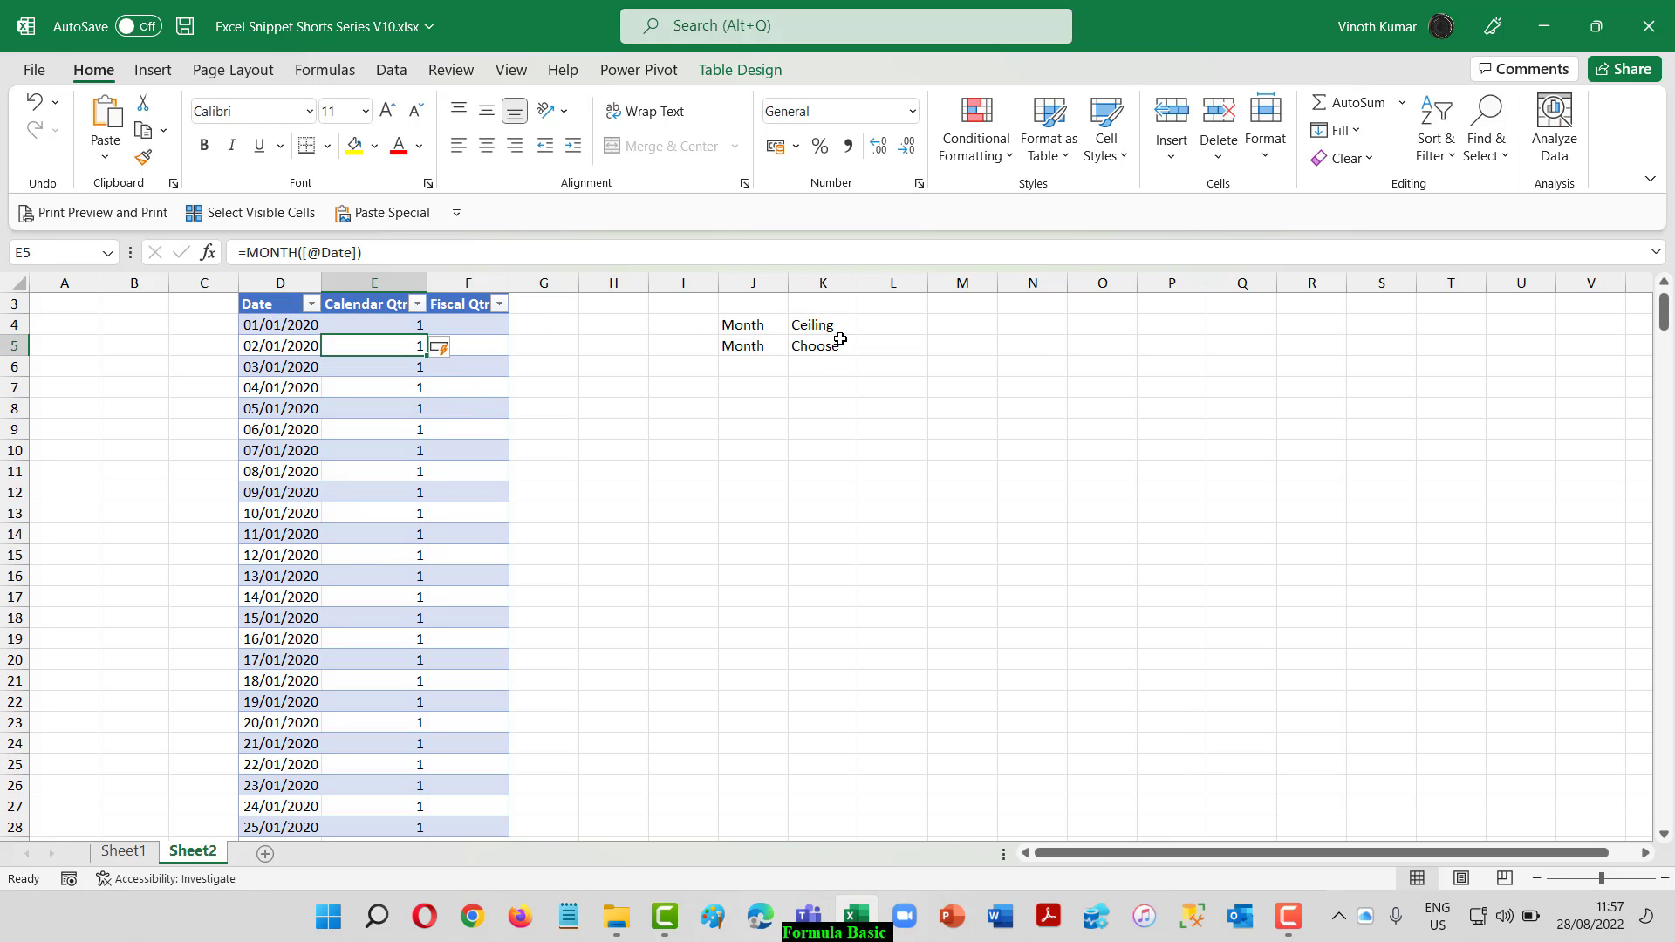
pyautogui.press('Up')
pyautogui.press('Right')
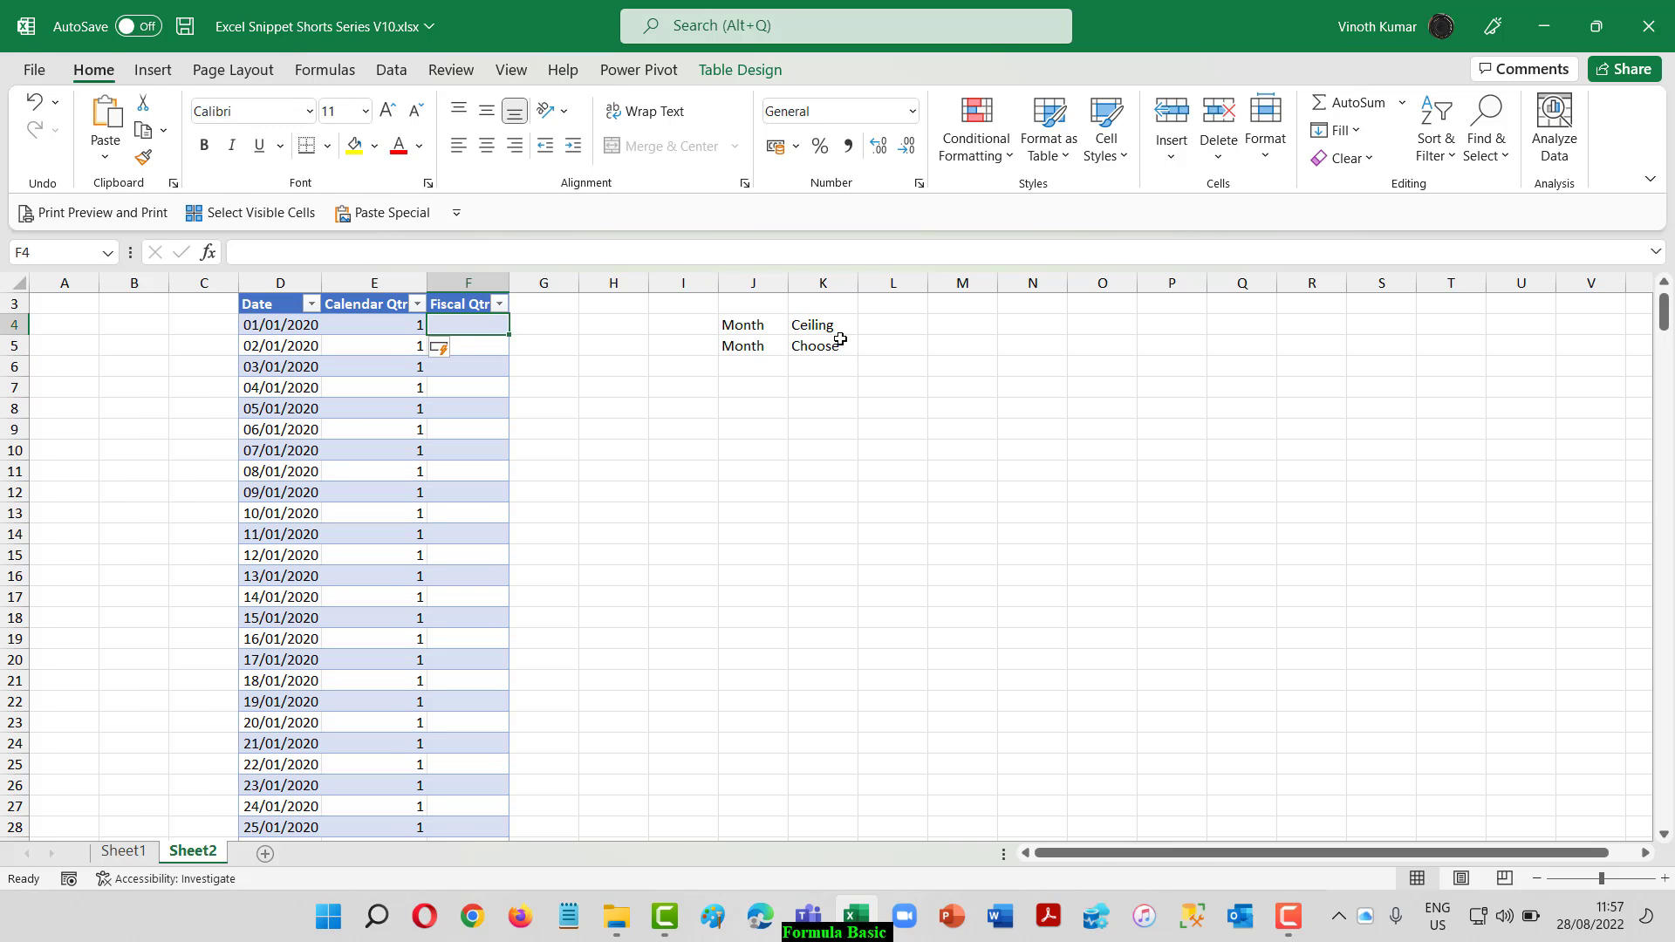
pyautogui.write('=month')
pyautogui.press('Tab')
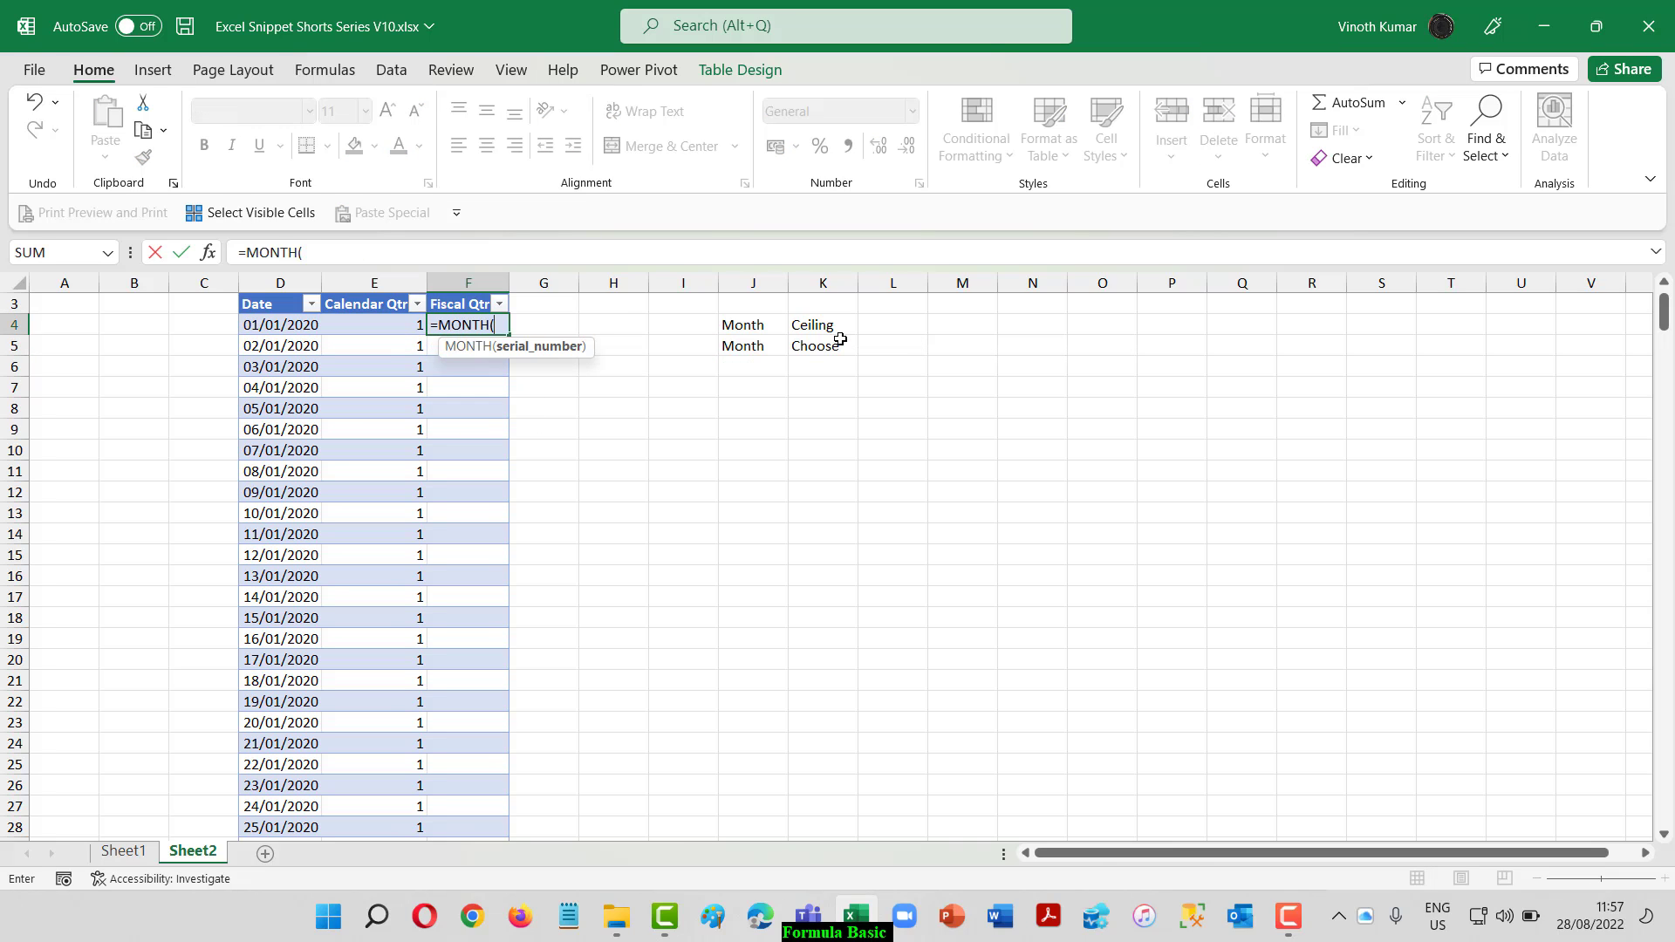
pyautogui.press('Left')
pyautogui.write(')')
pyautogui.press('Return')
pyautogui.press('Up')
pyautogui.press('Left')
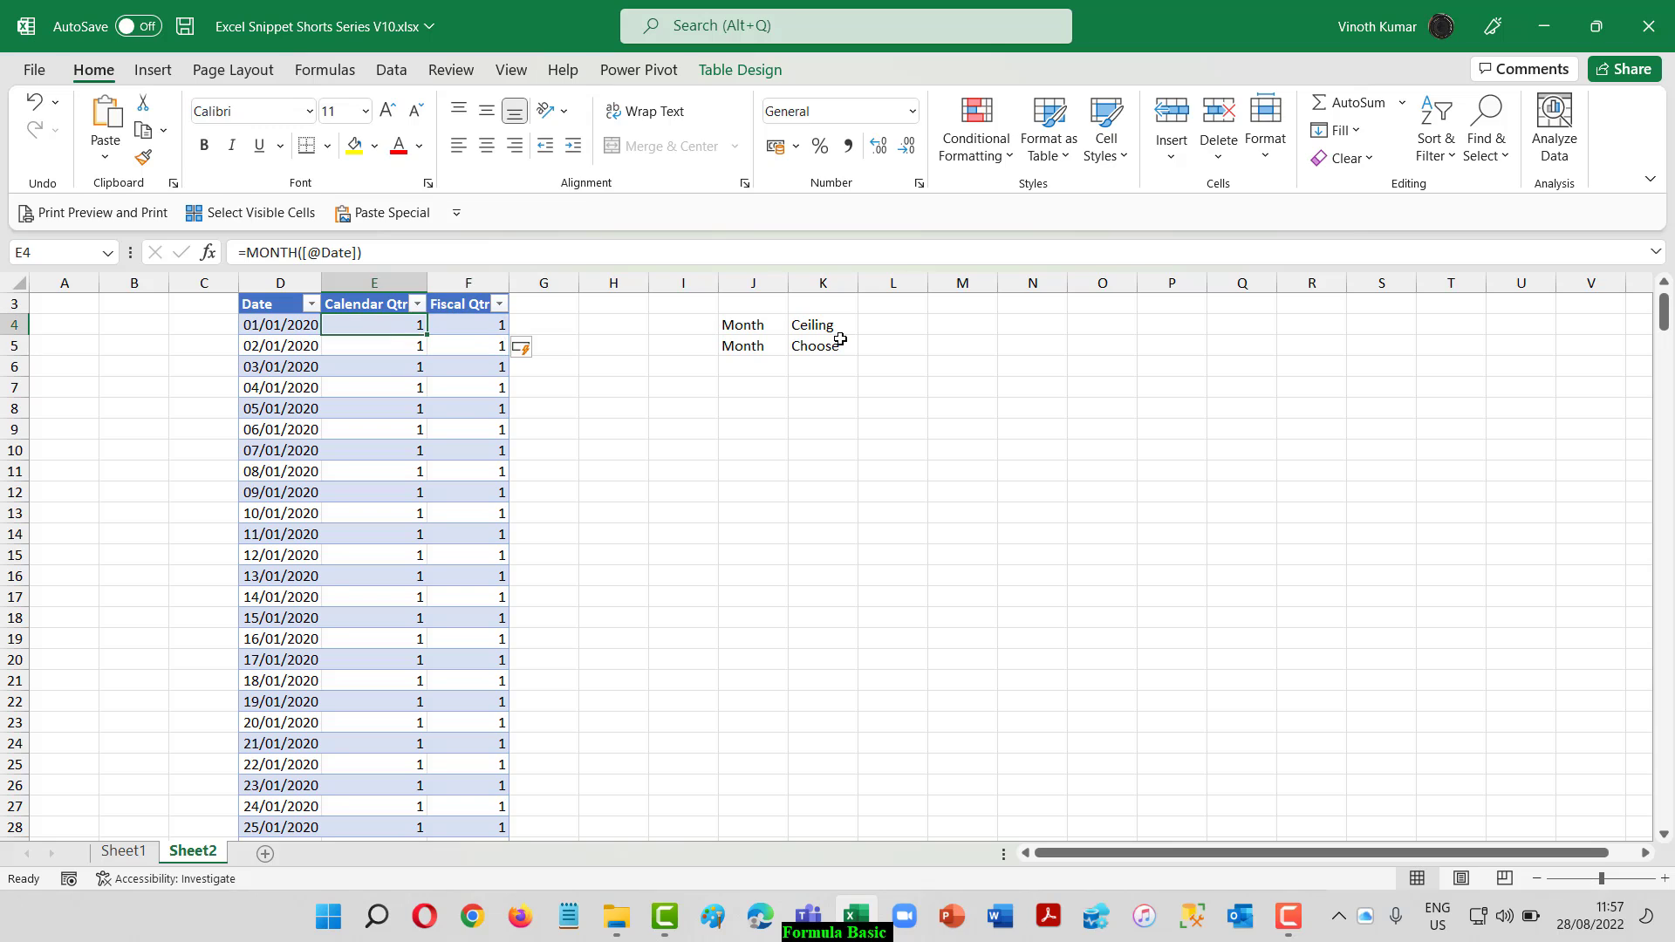
pyautogui.press('F2')
pyautogui.write('Ceiling')
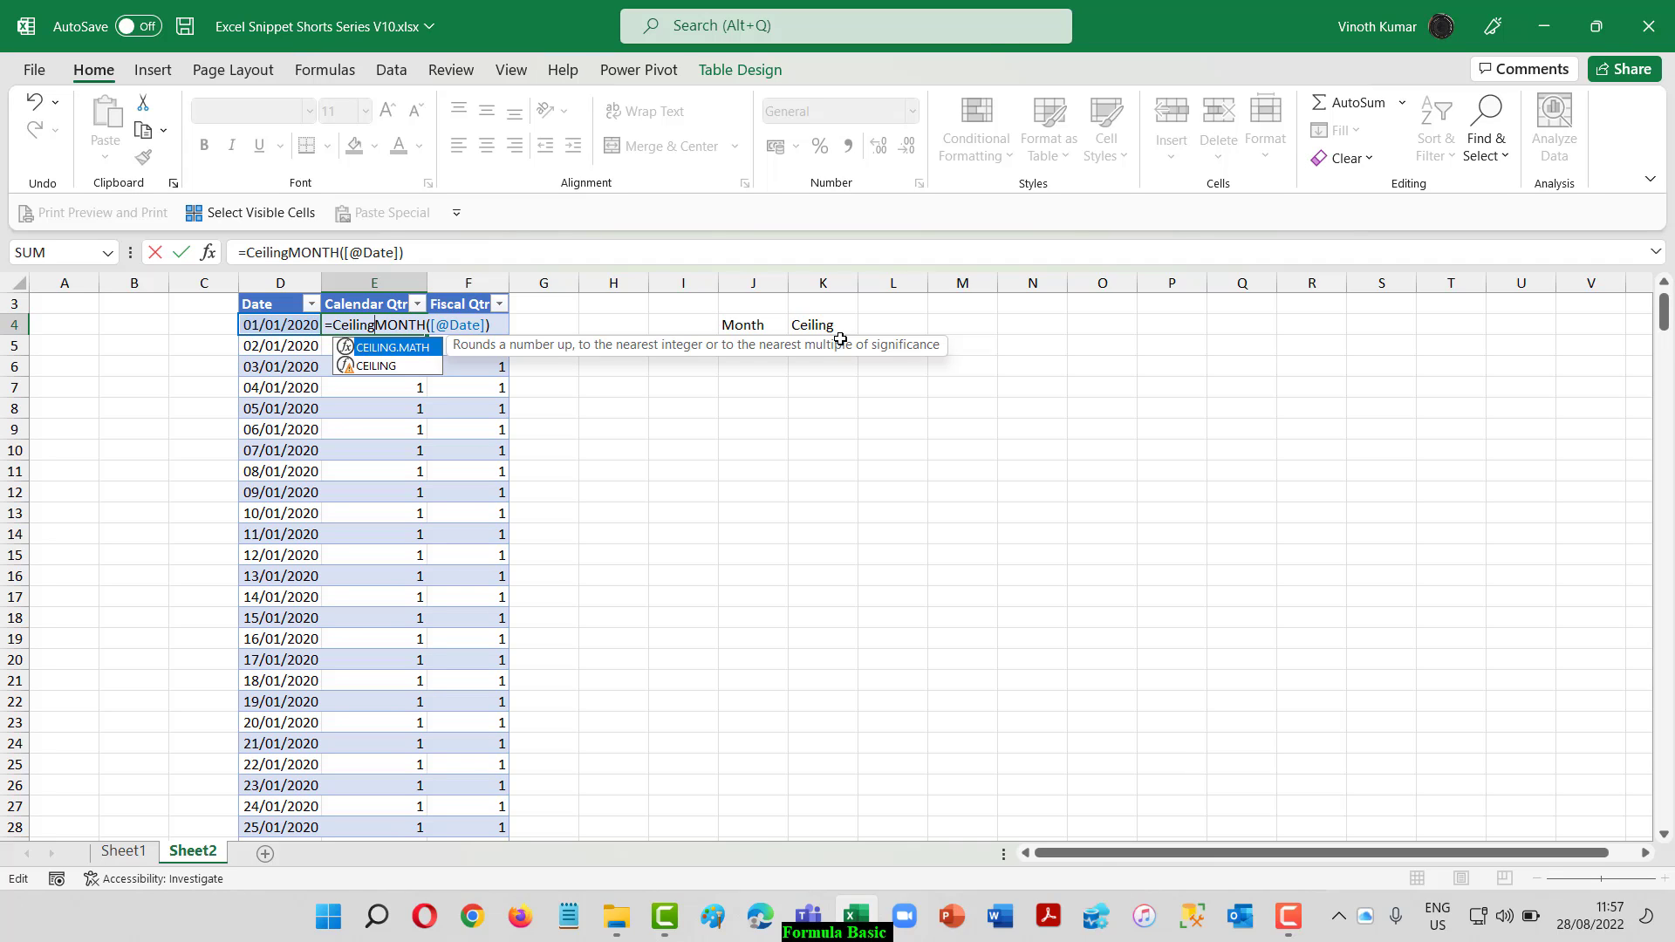
pyautogui.press('Down')
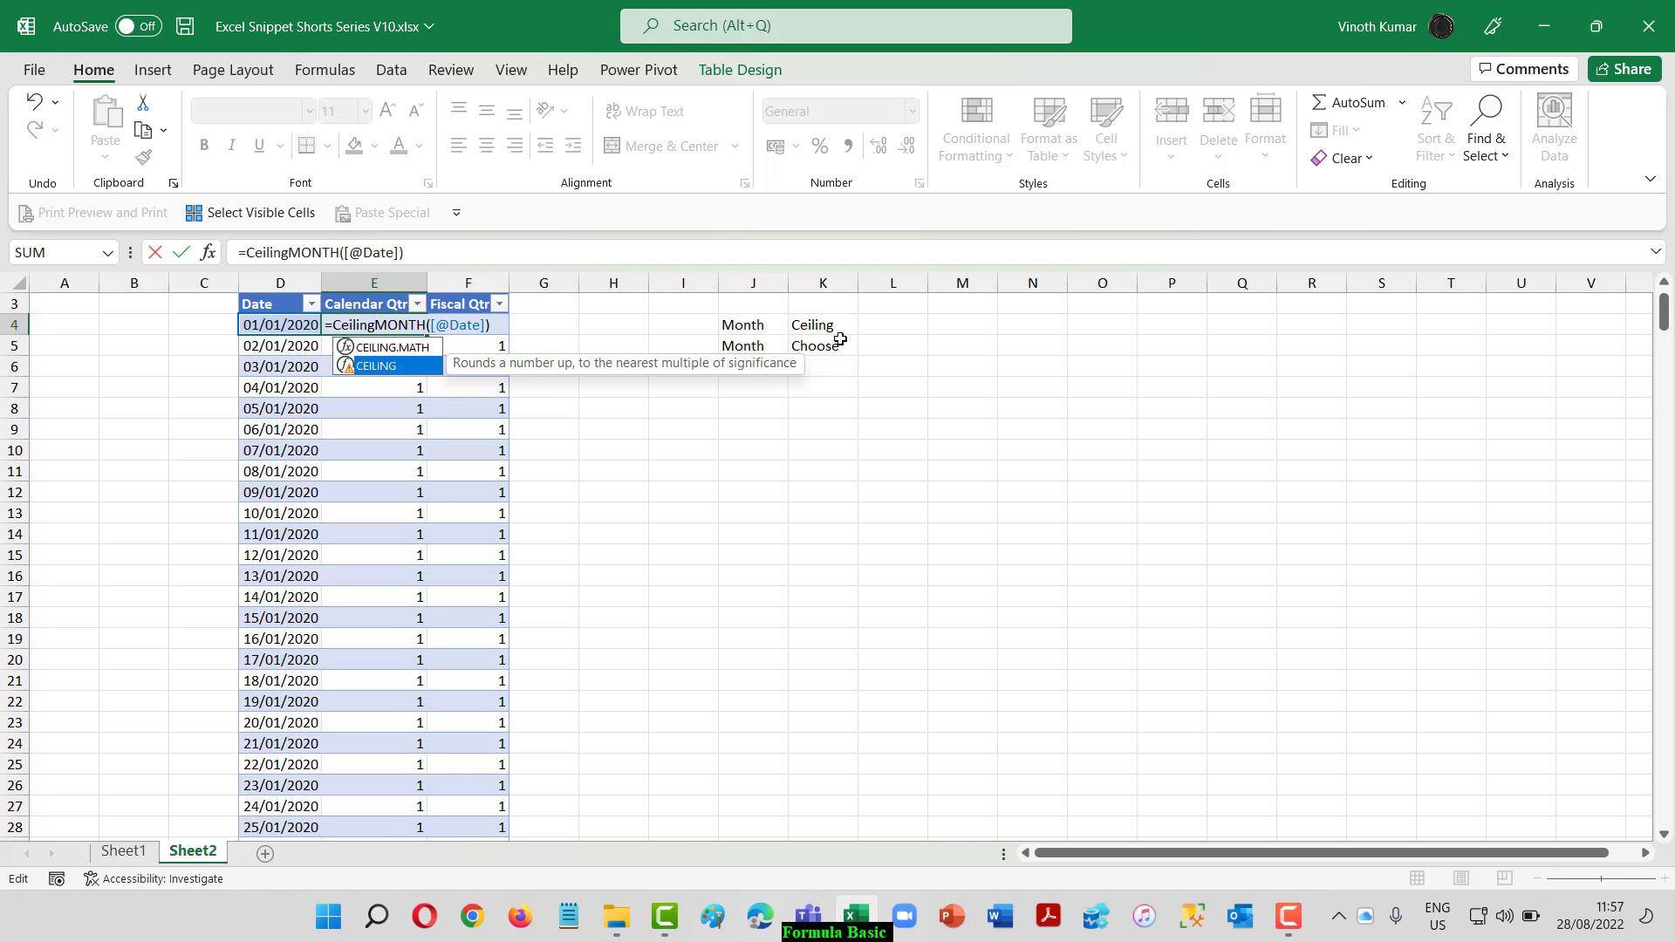
pyautogui.press('Tab')
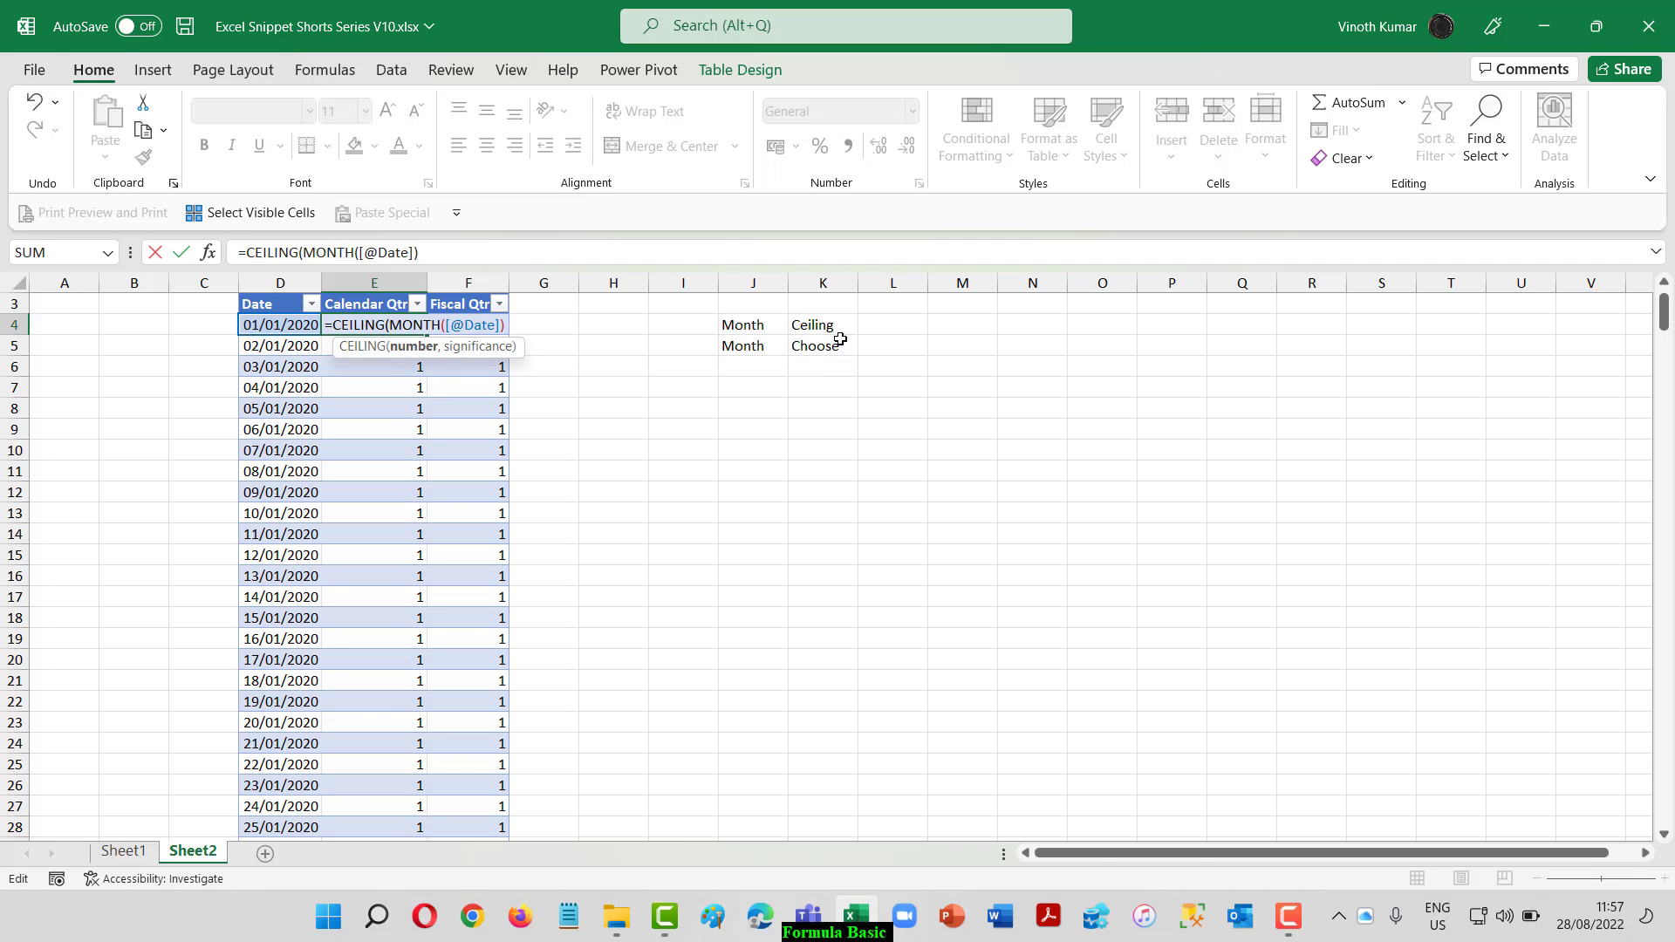
pyautogui.write(',')
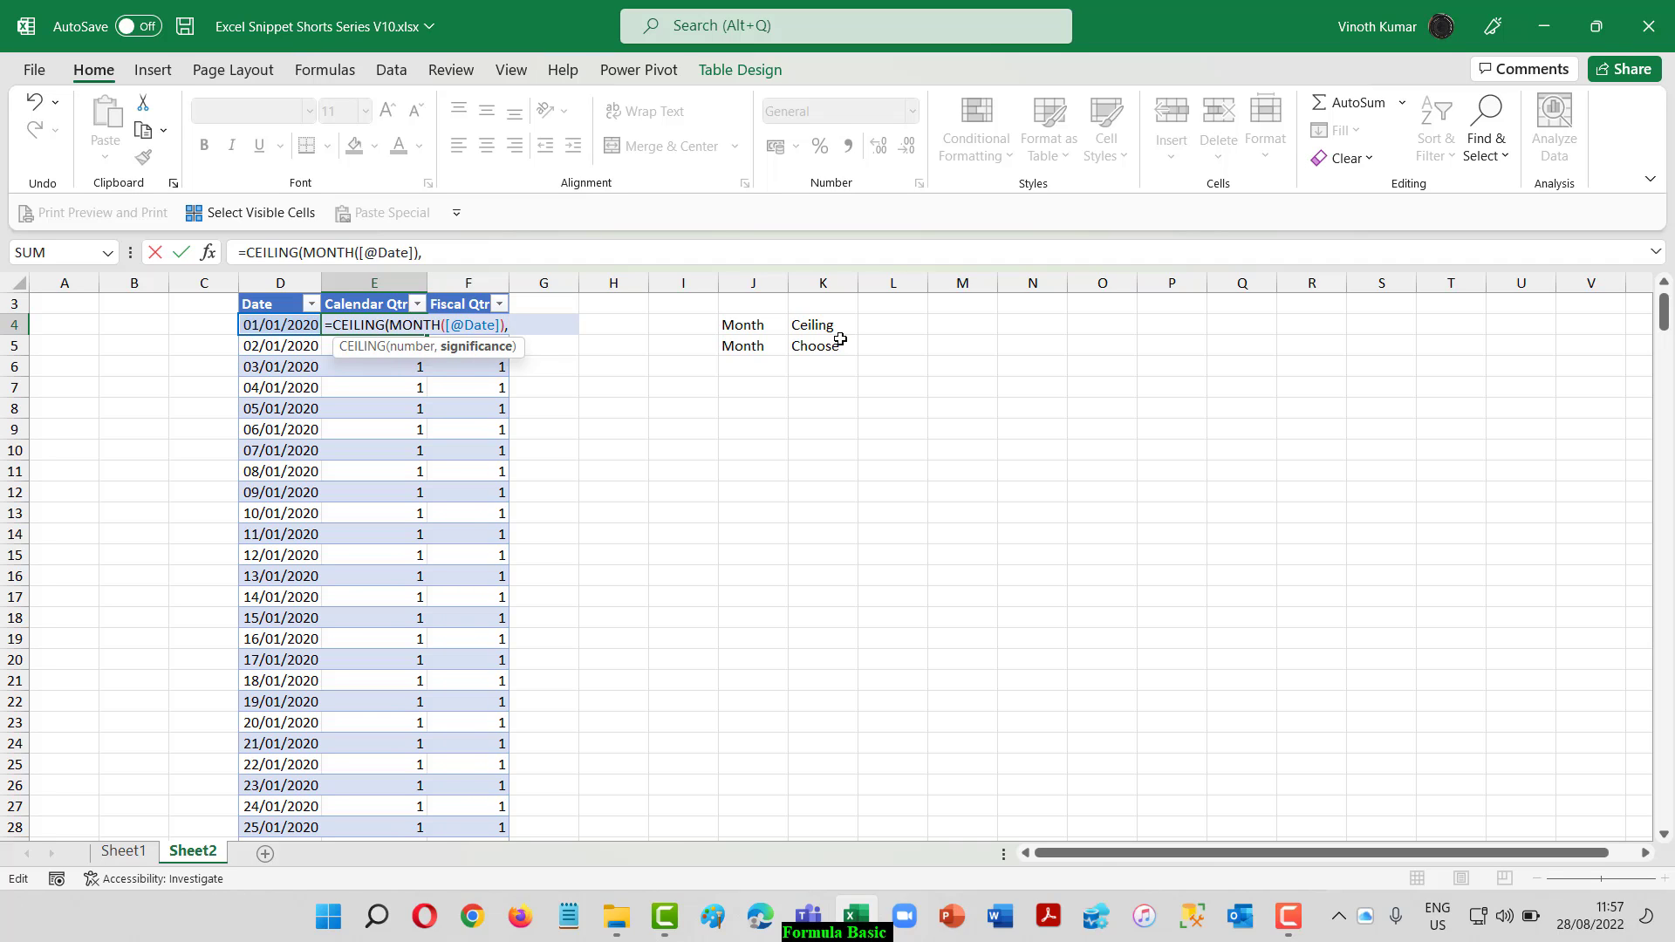
pyautogui.write('3)/3')
pyautogui.hotkey('ctrl', 'Return')
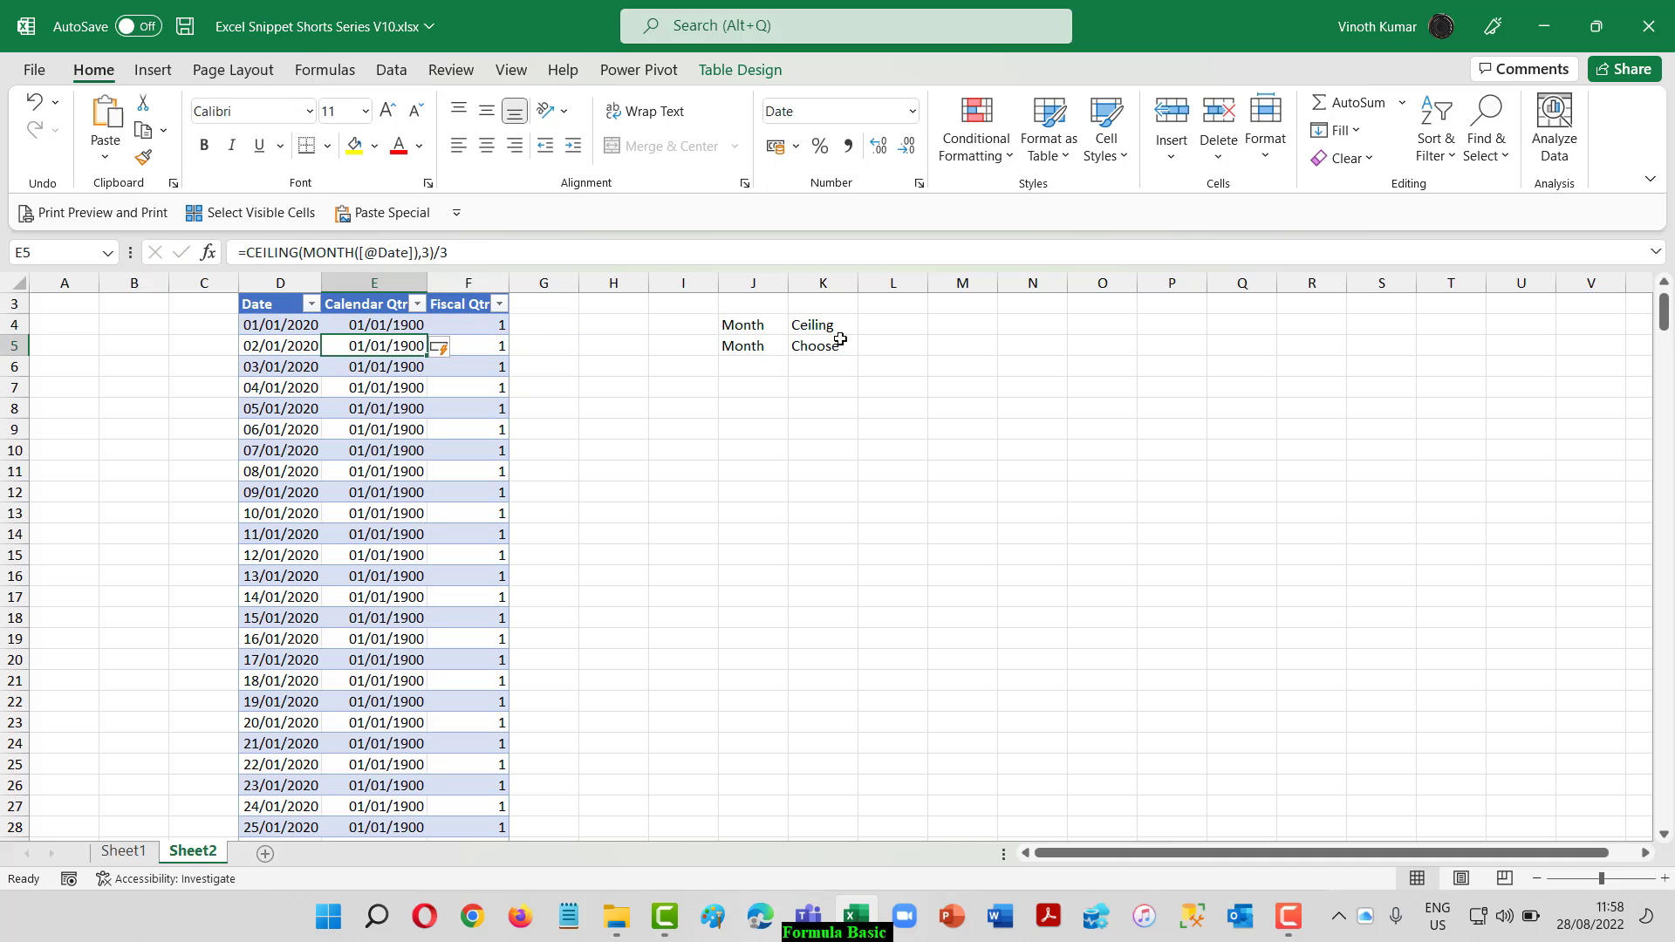
# Step: Format the whole Calendar Qtr column as Number with no decimal places
pyautogui.press('F2')
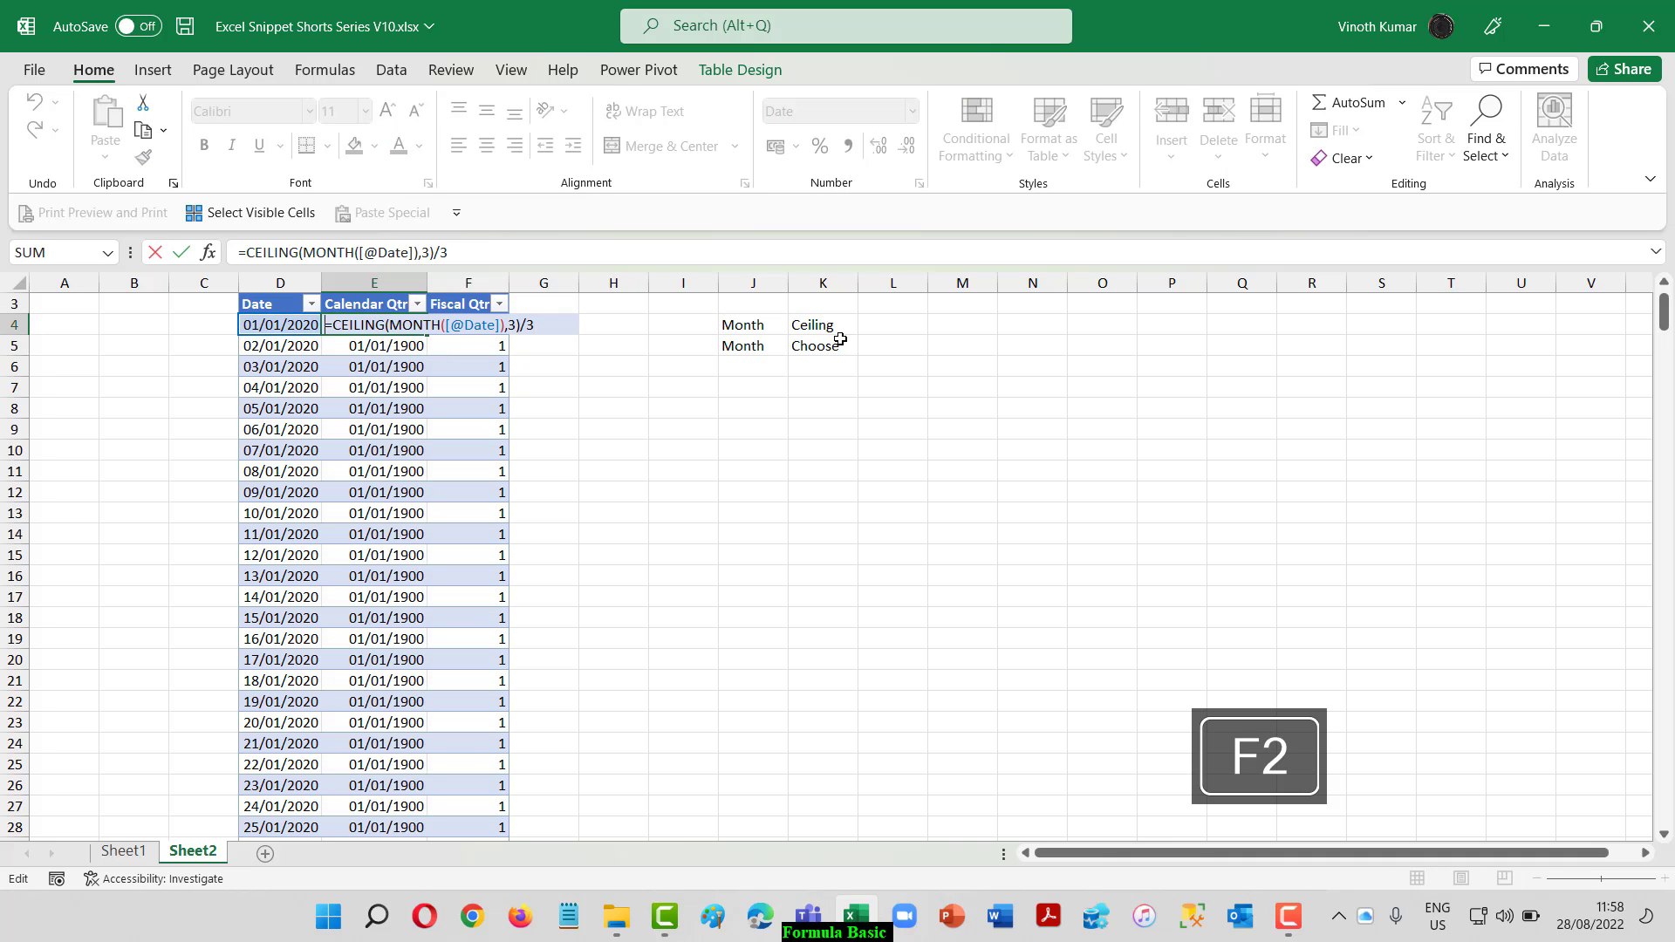
pyautogui.press('Escape')
pyautogui.hotkey('ctrl', 'shift', 'Down')
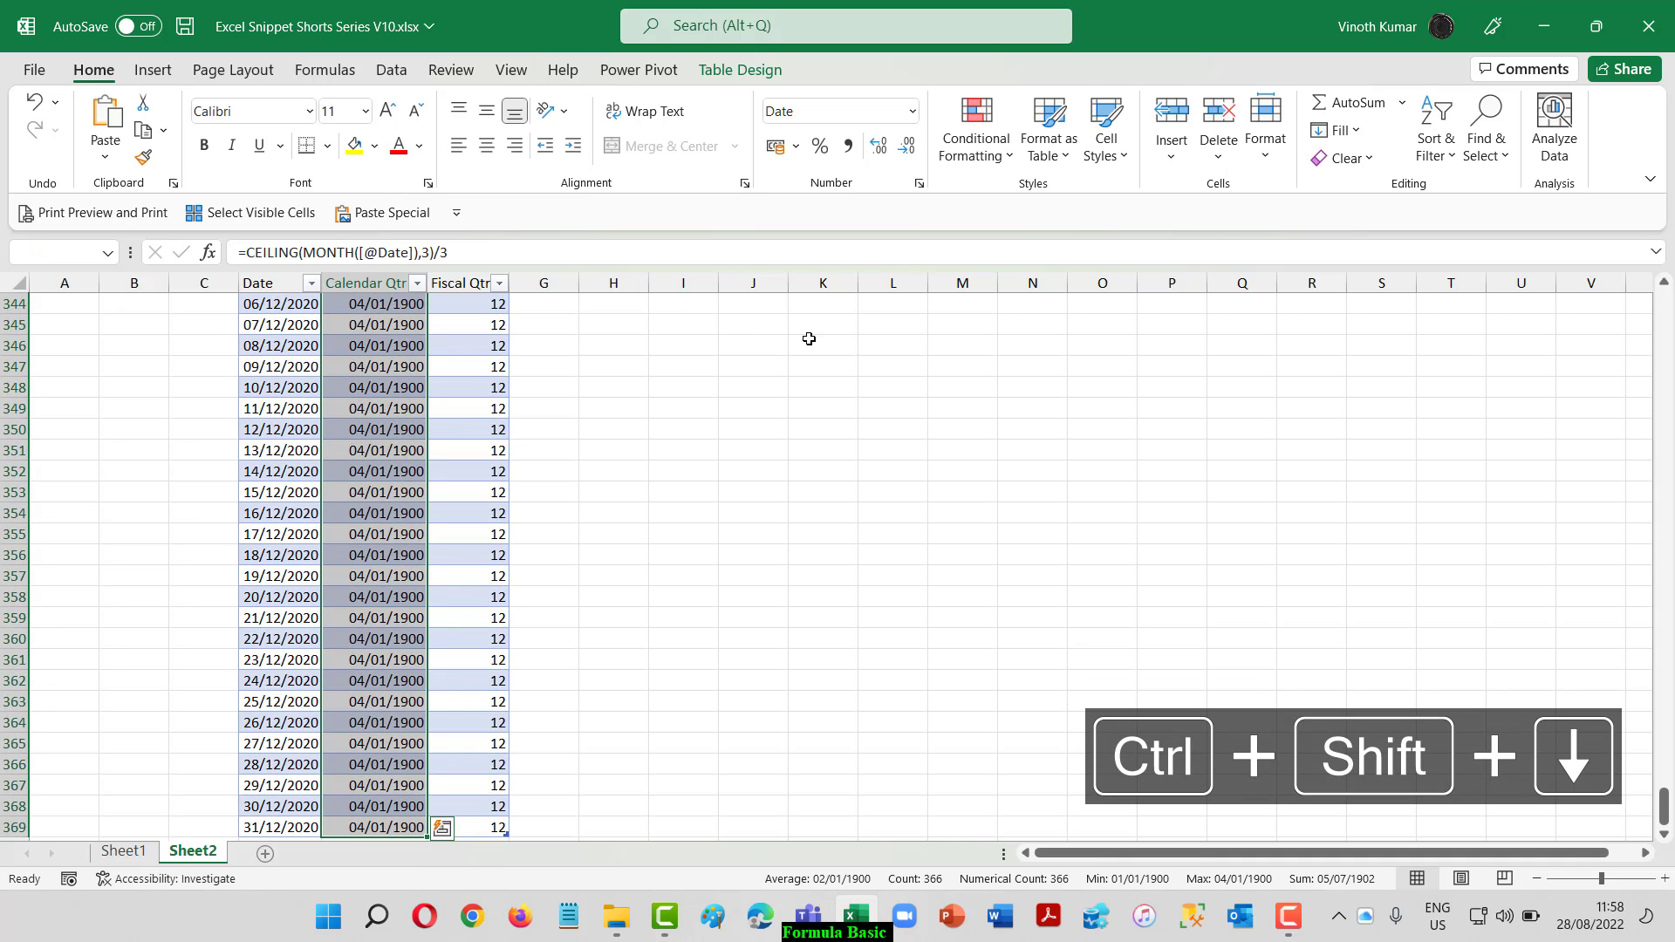
pyautogui.click(911, 110)
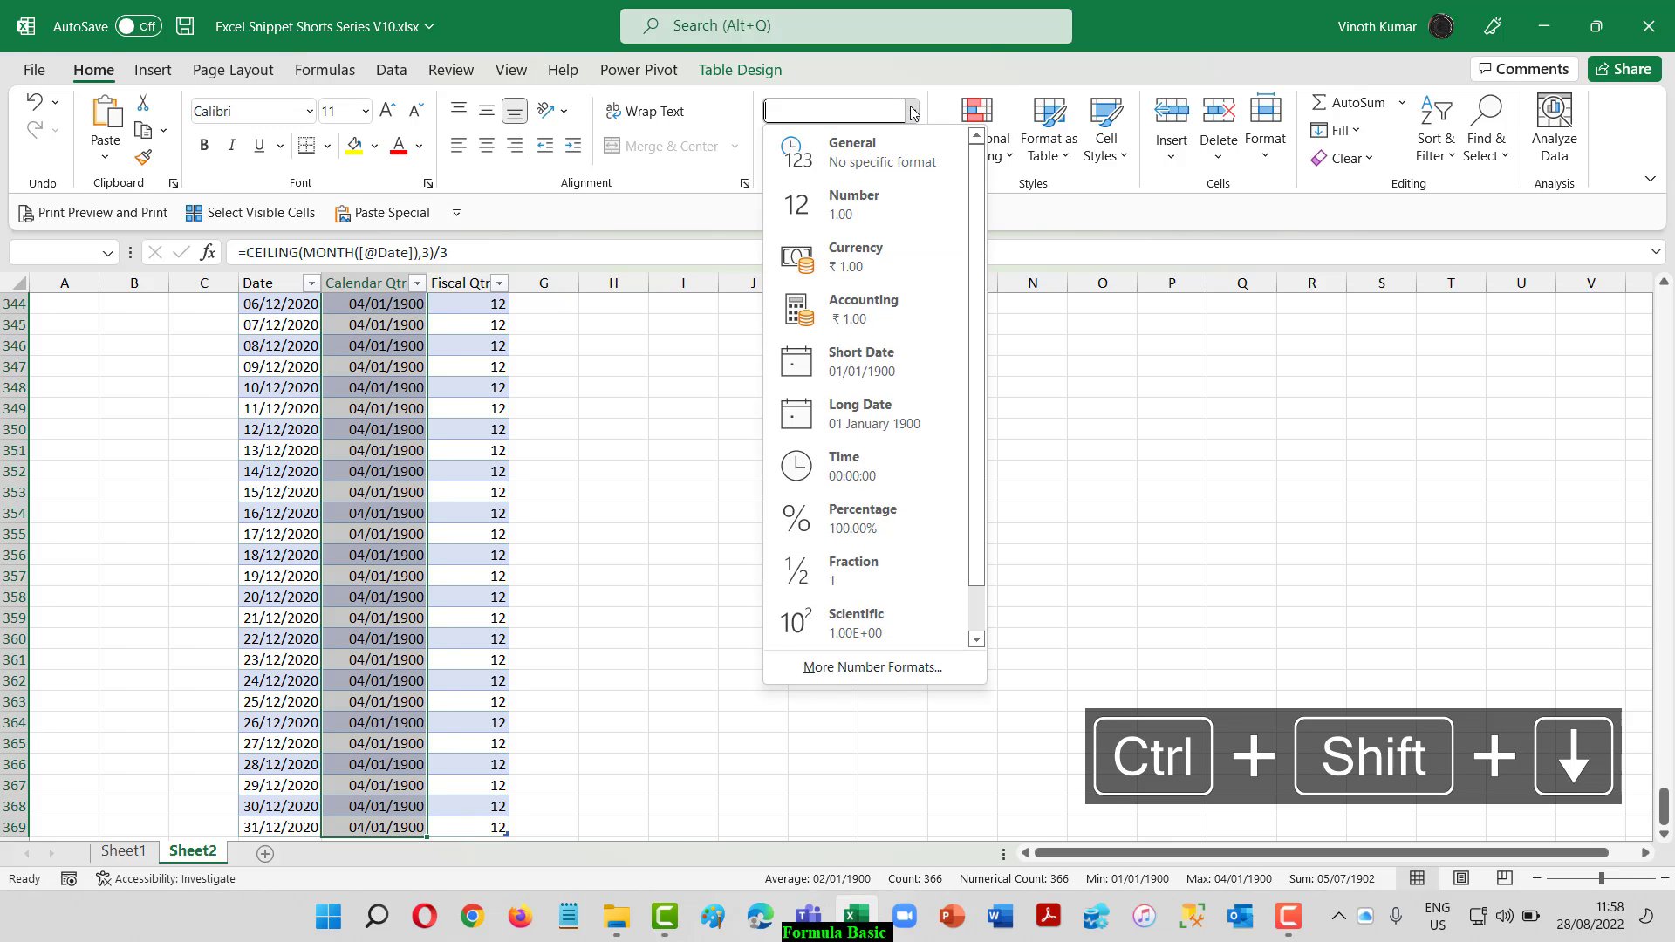
pyautogui.click(875, 206)
pyautogui.click(907, 153)
pyautogui.click(907, 154)
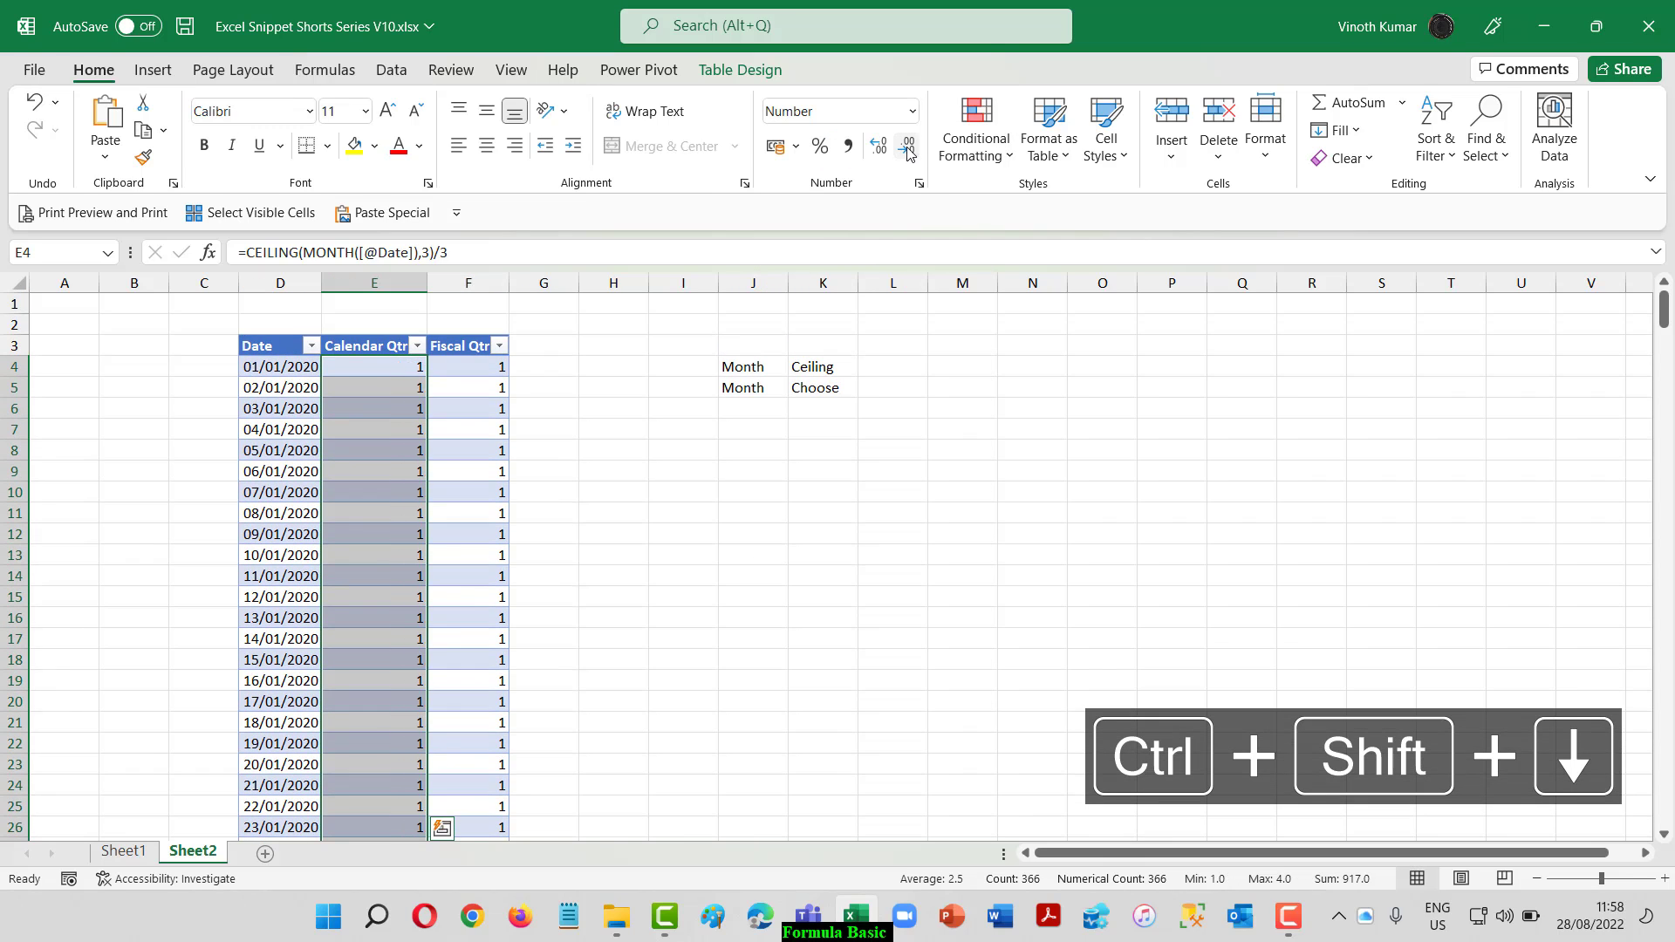
# Step: Prefix the Calendar Qtr formula with "Q"& and apply it to all selected cells in the column
pyautogui.press('F2')
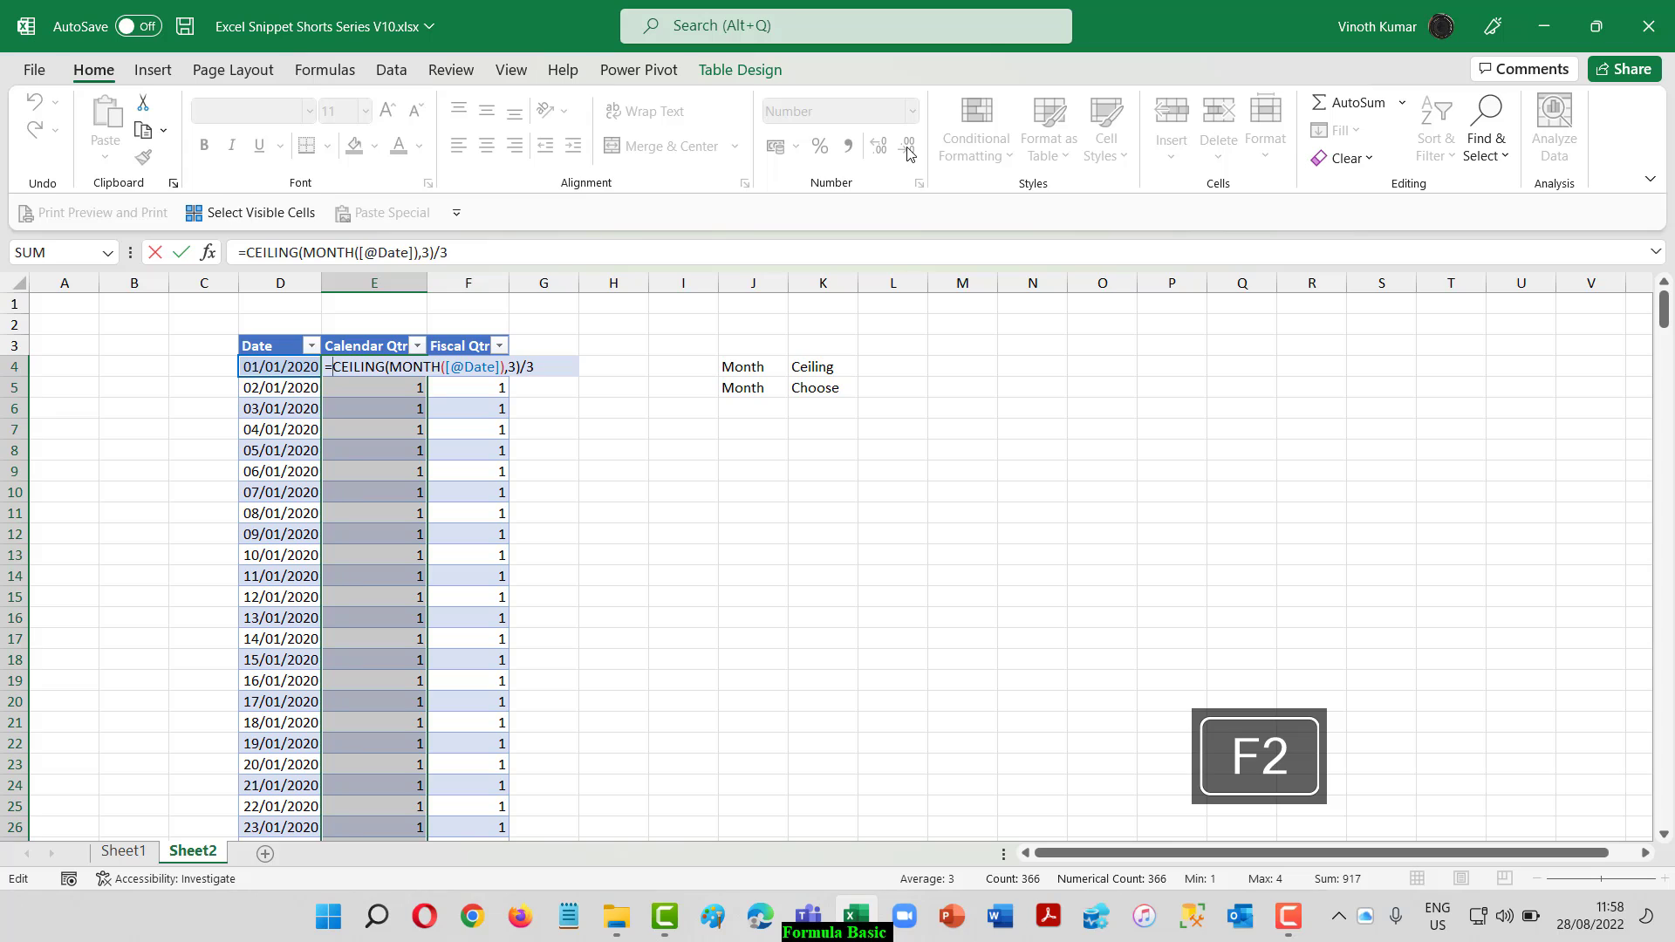
pyautogui.write('"Q"')
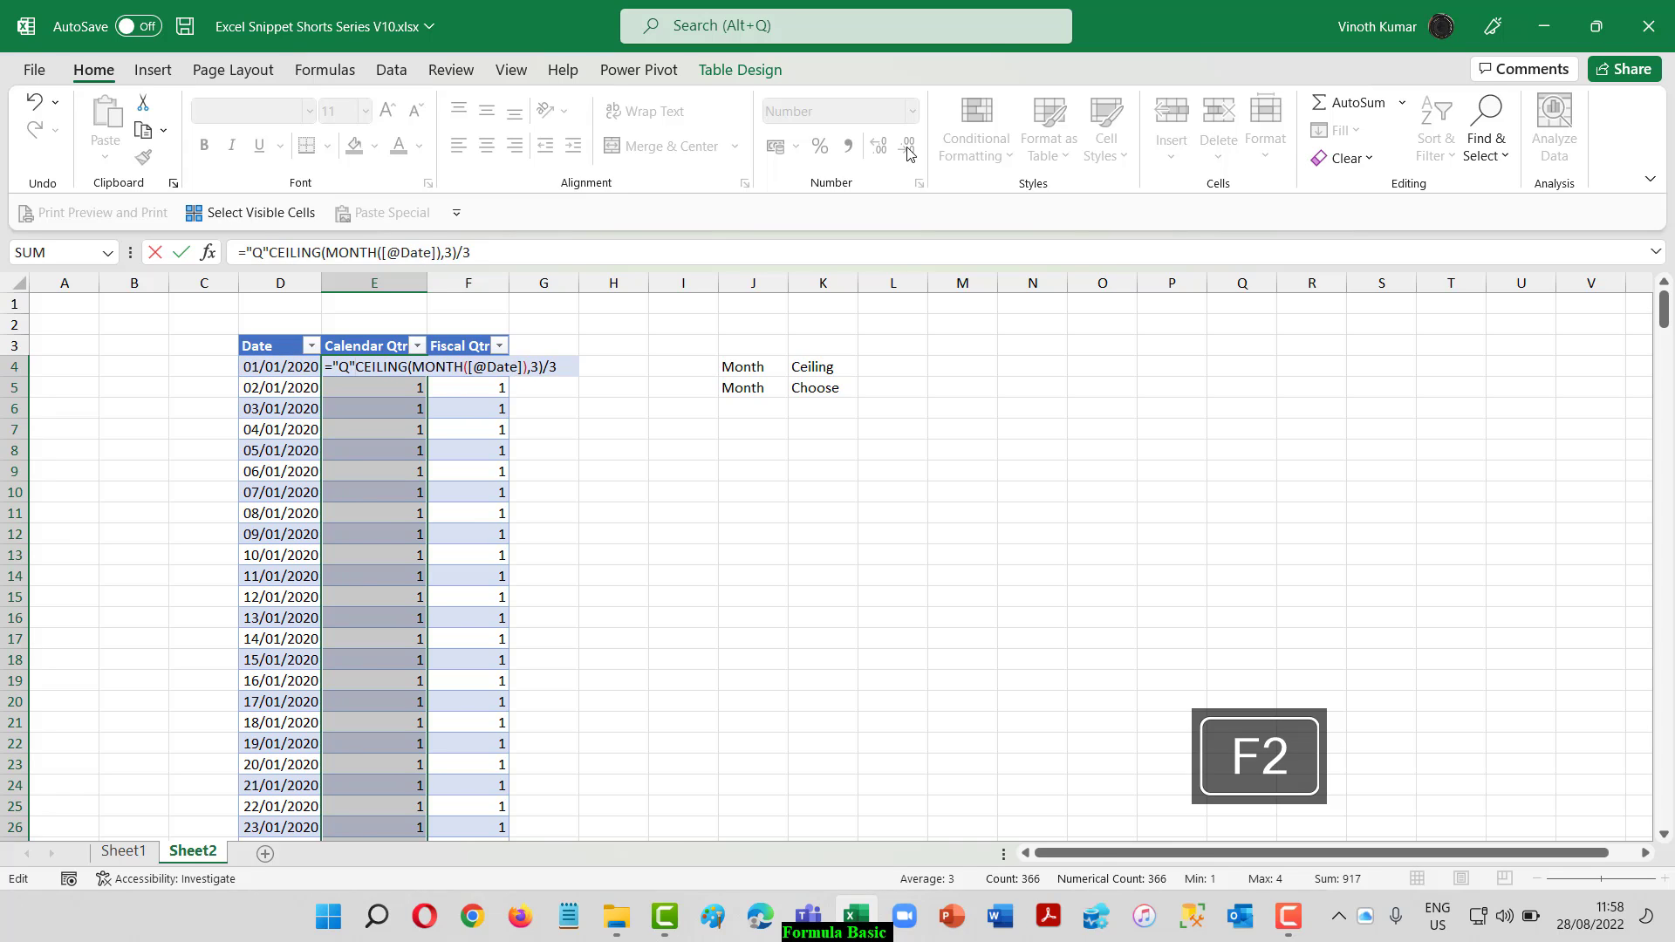
pyautogui.write('&')
pyautogui.hotkey('ctrl', 'Return')
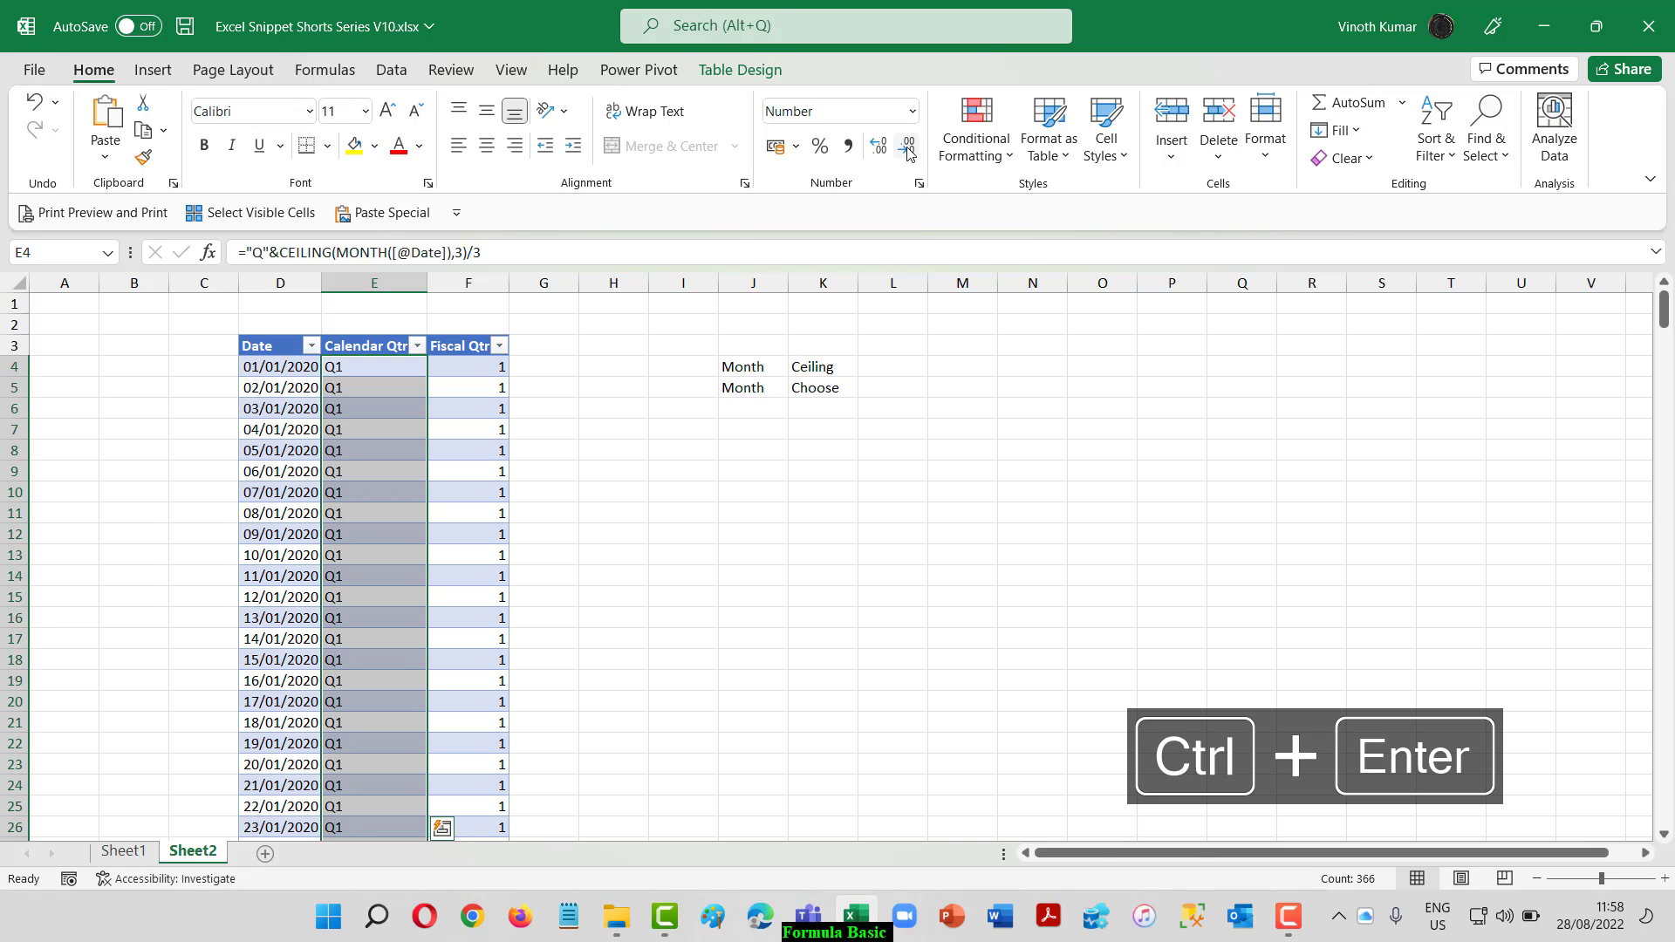
pyautogui.press('Right')
pyautogui.press('F2')
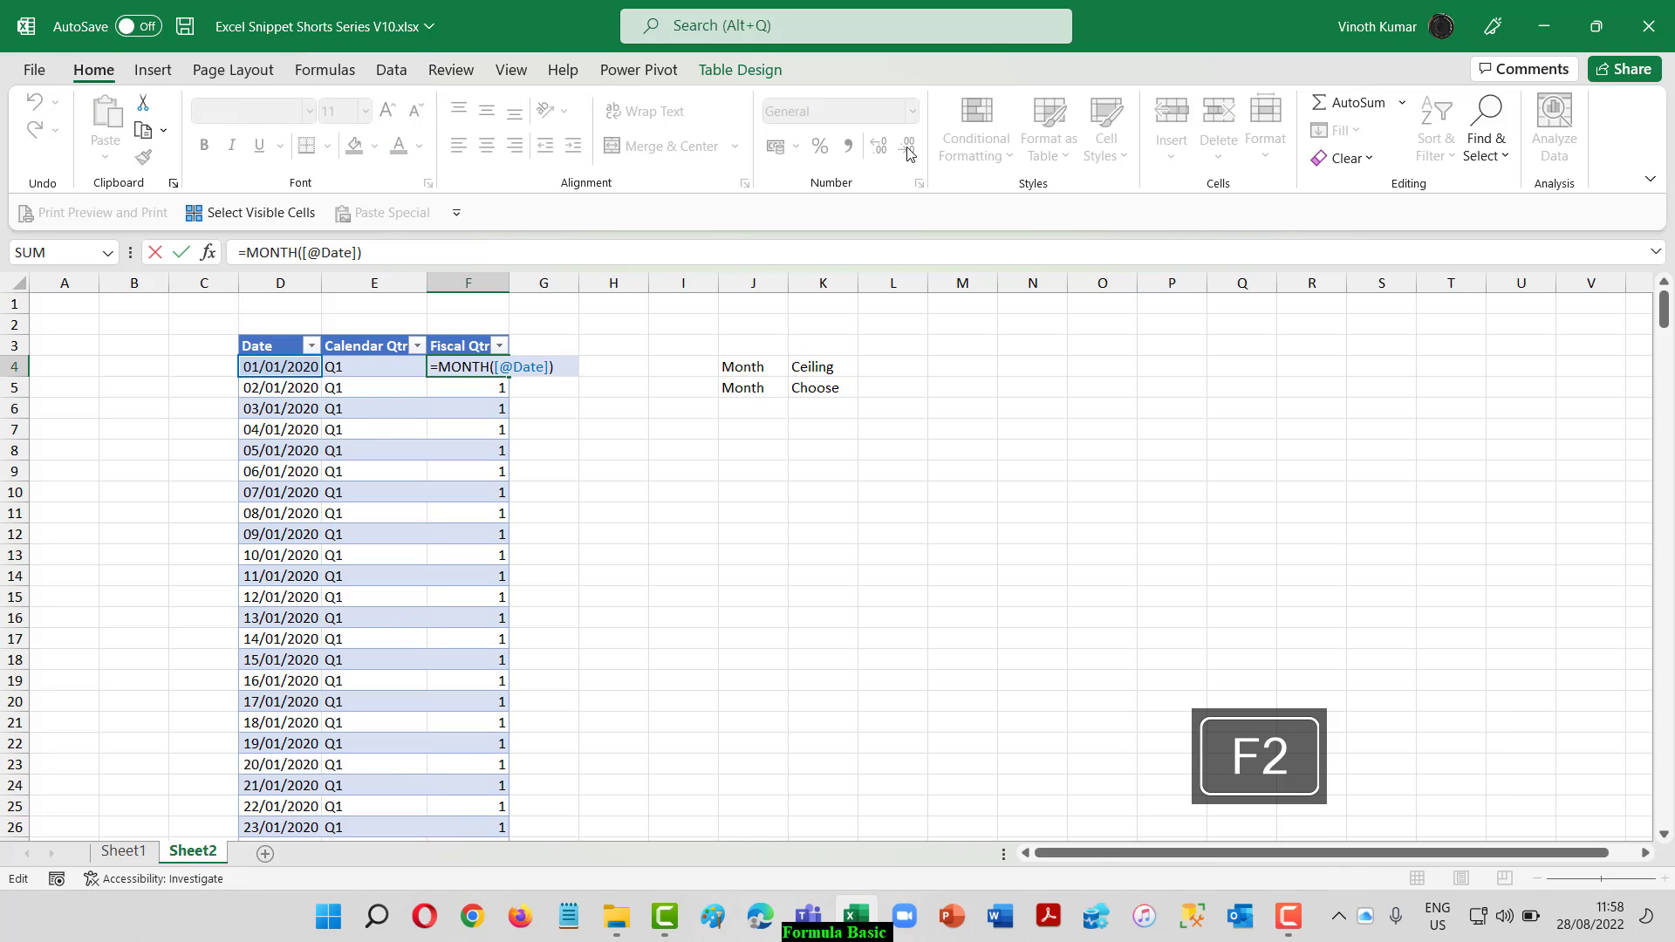
pyautogui.write('Chooe')
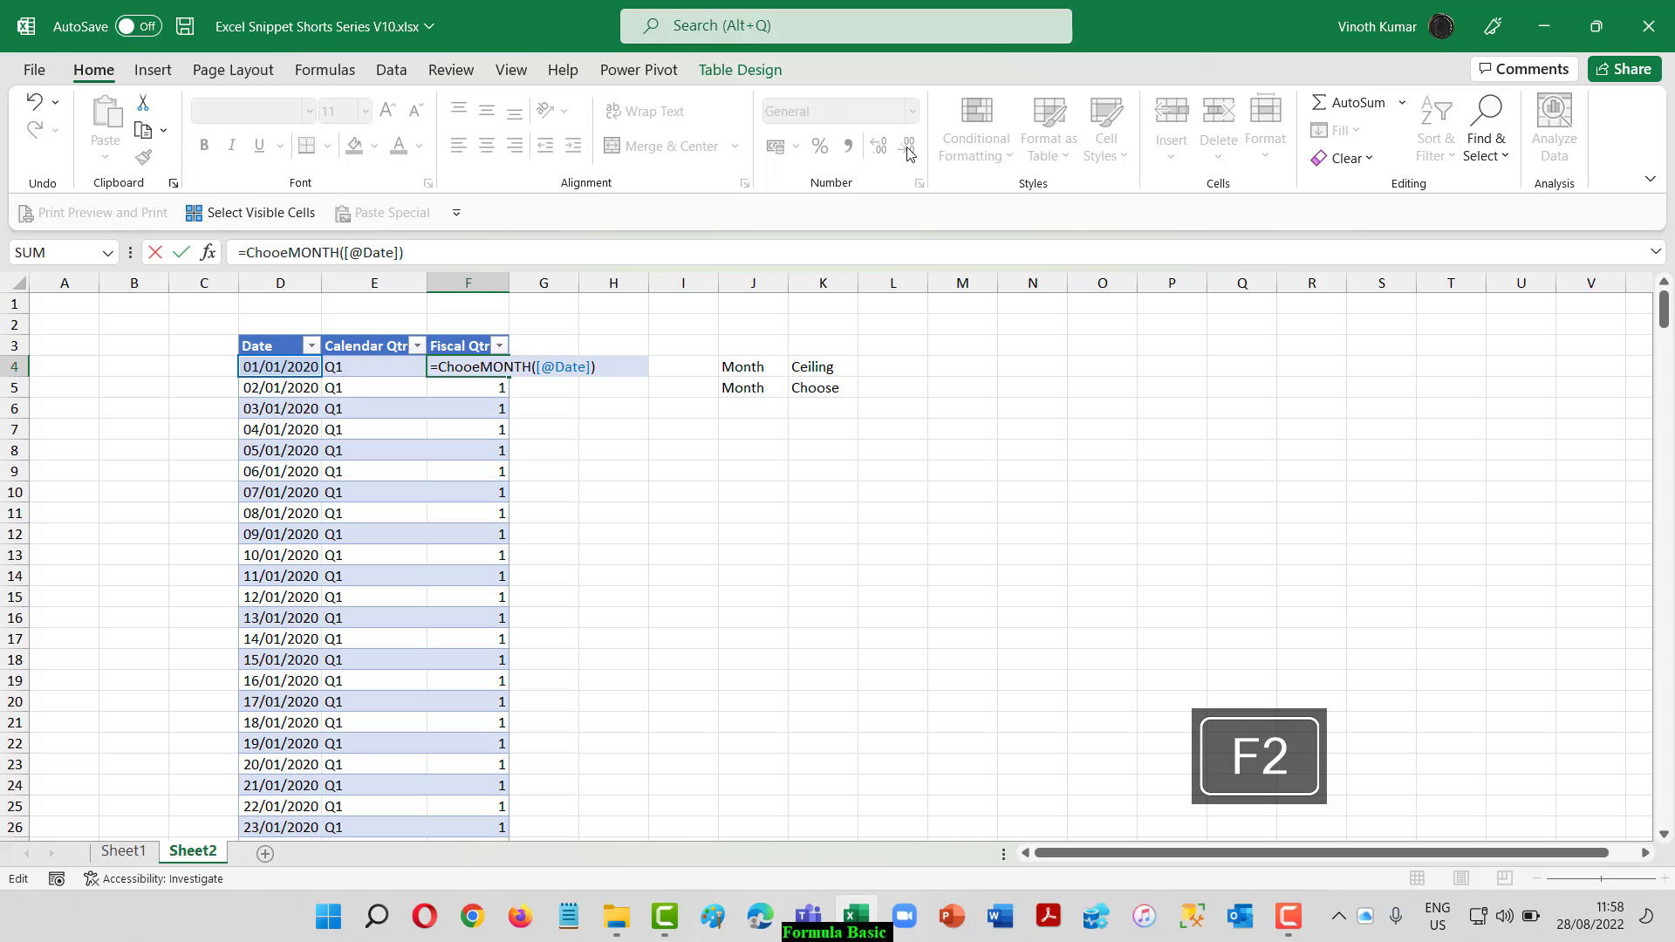
pyautogui.press('BackSpace')
pyautogui.write('se')
pyautogui.press('Tab')
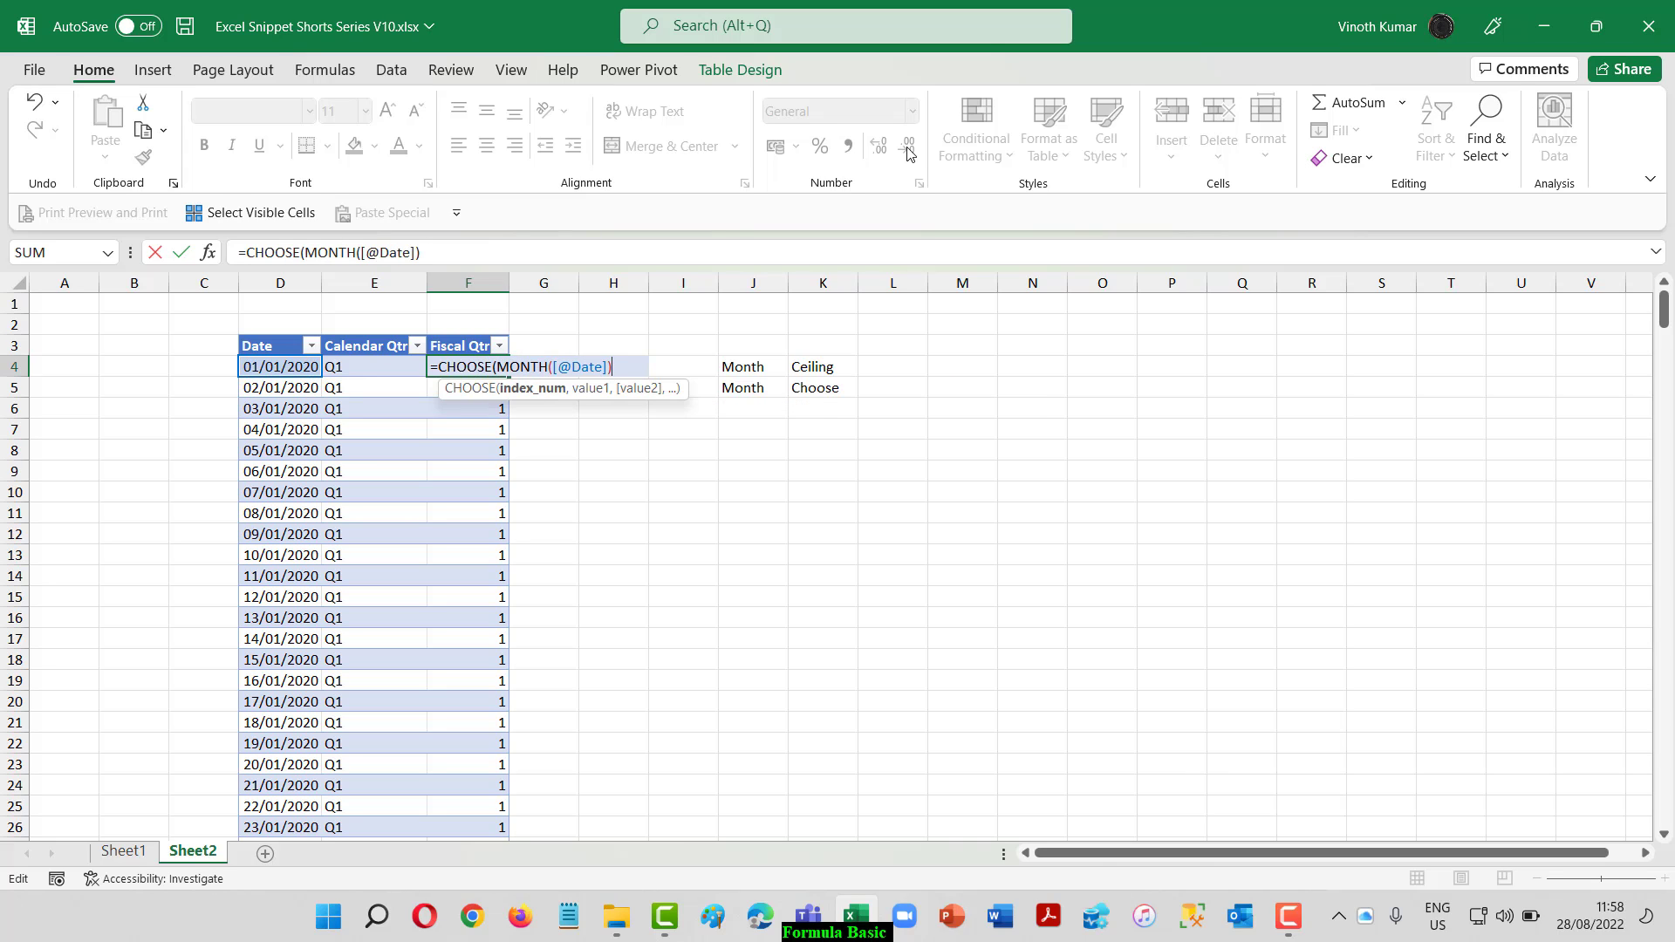
pyautogui.write(',')
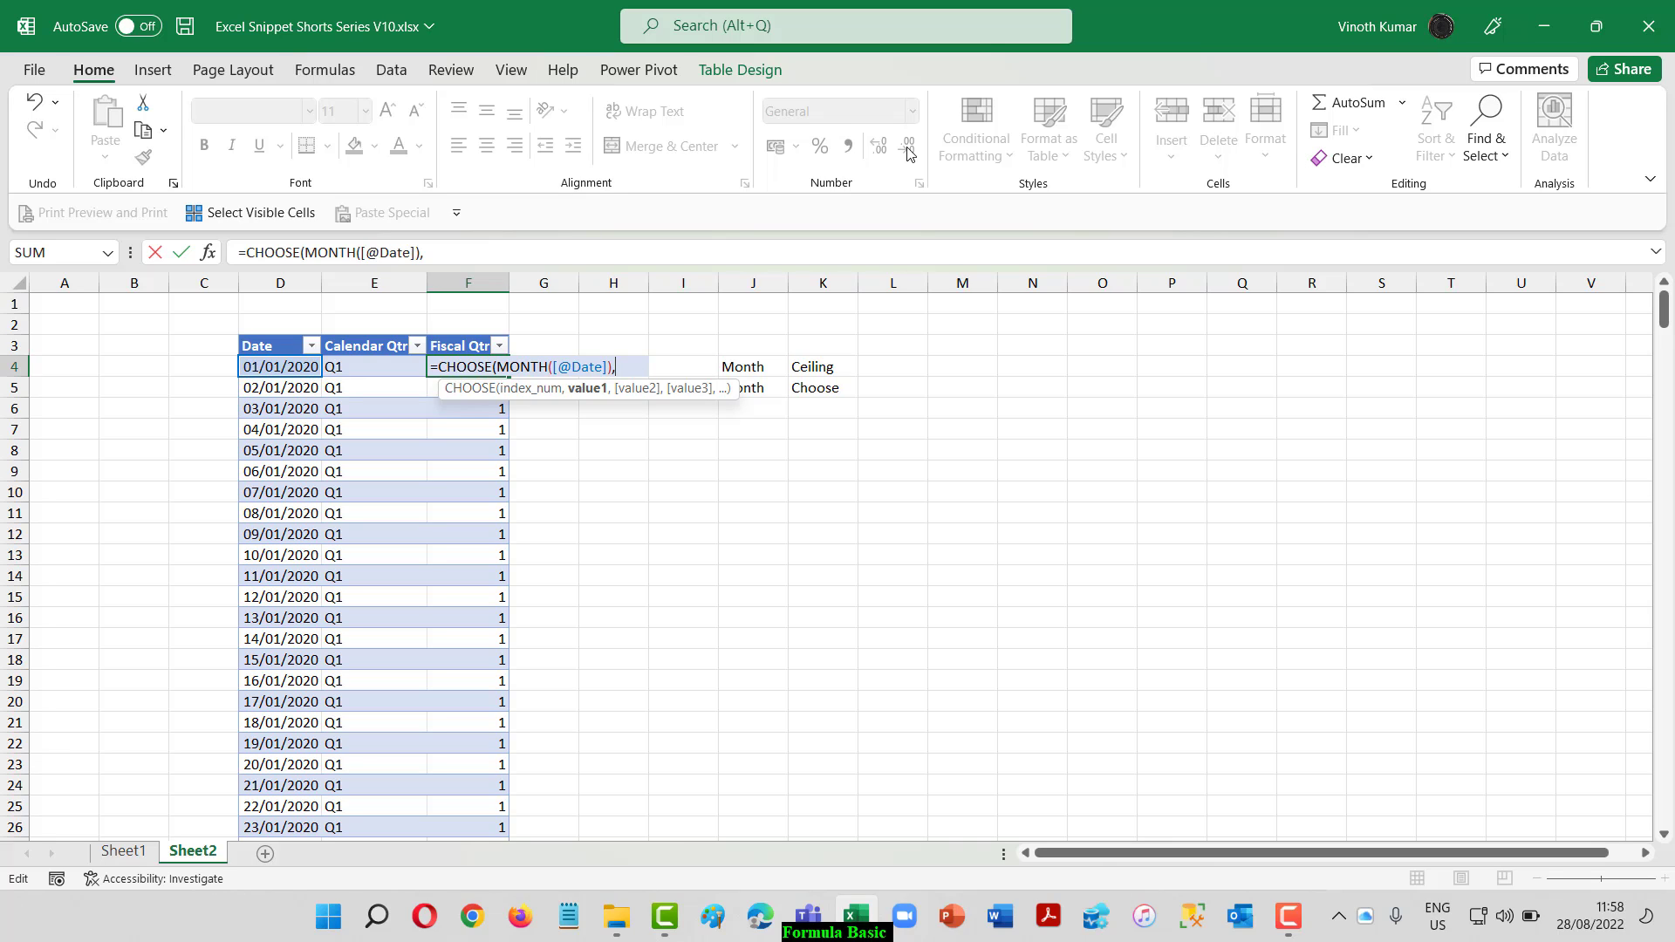
pyautogui.write('4,4')
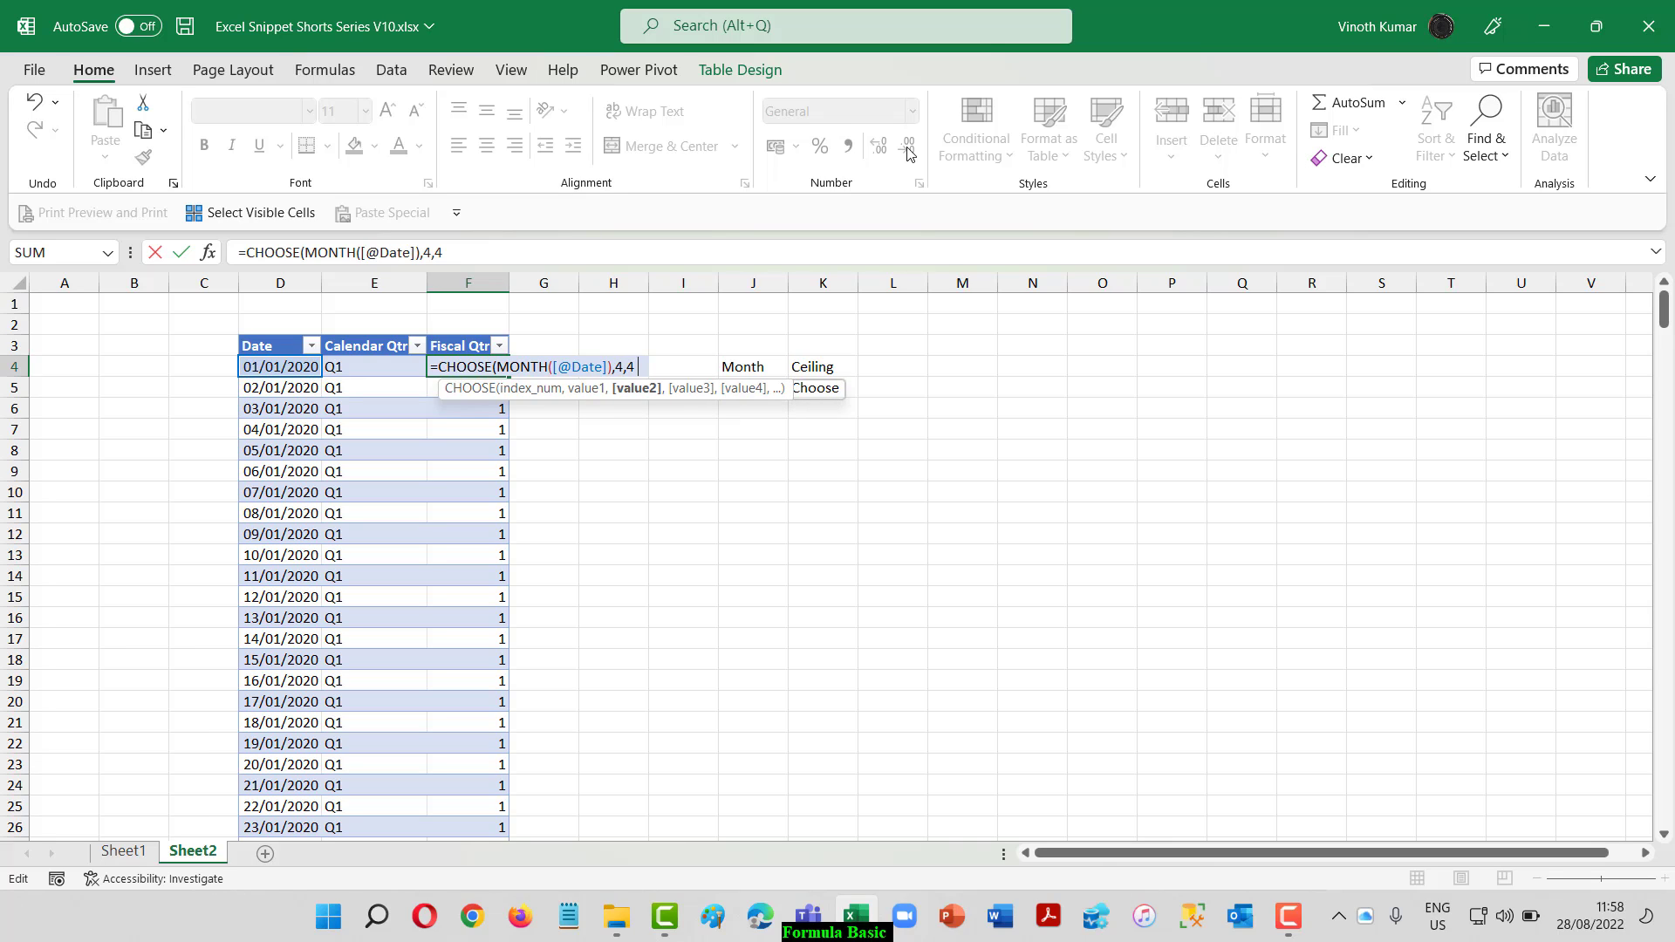
pyautogui.write(',4,1,')
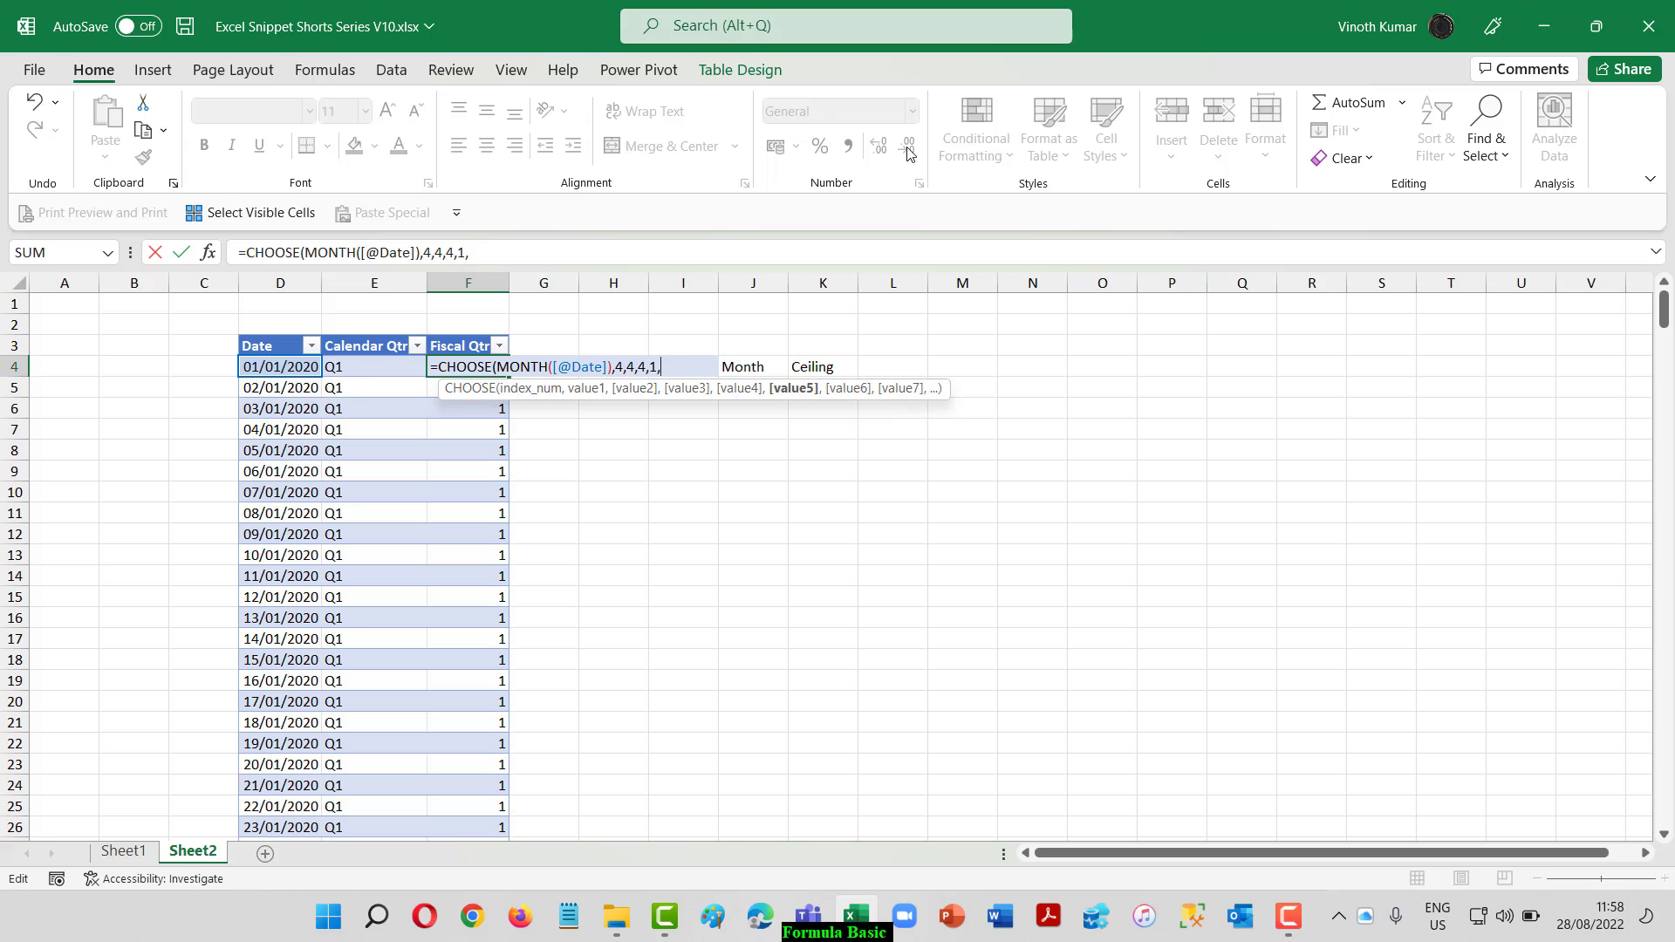
pyautogui.write('1,1,2,2')
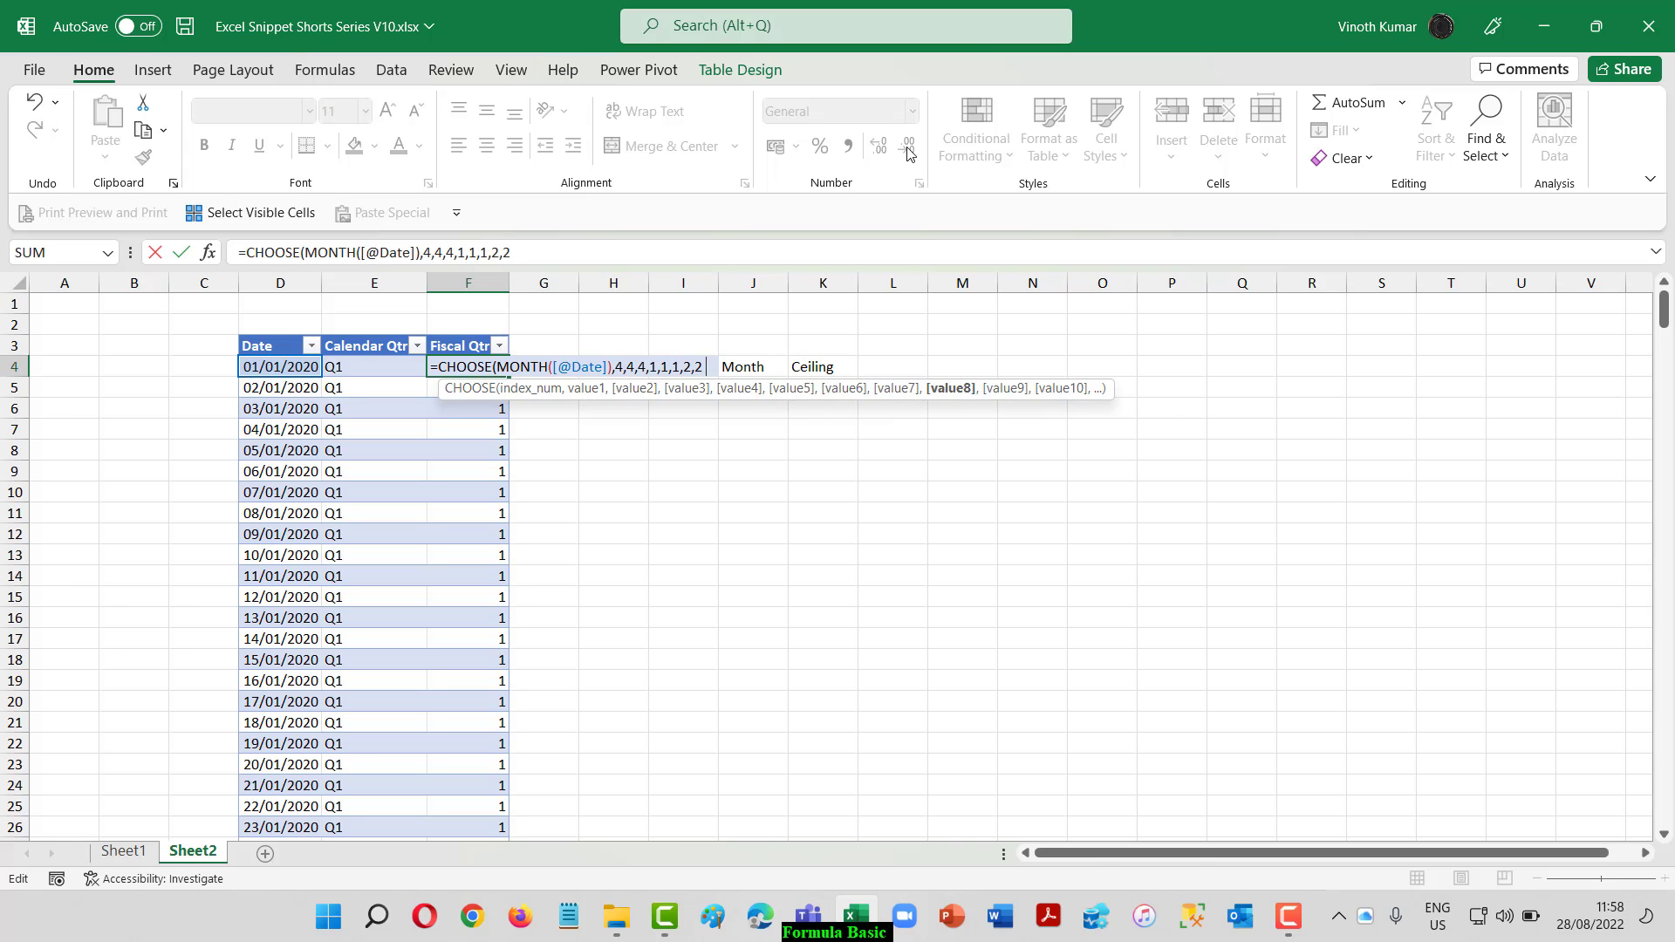
pyautogui.write(',2,3,3,')
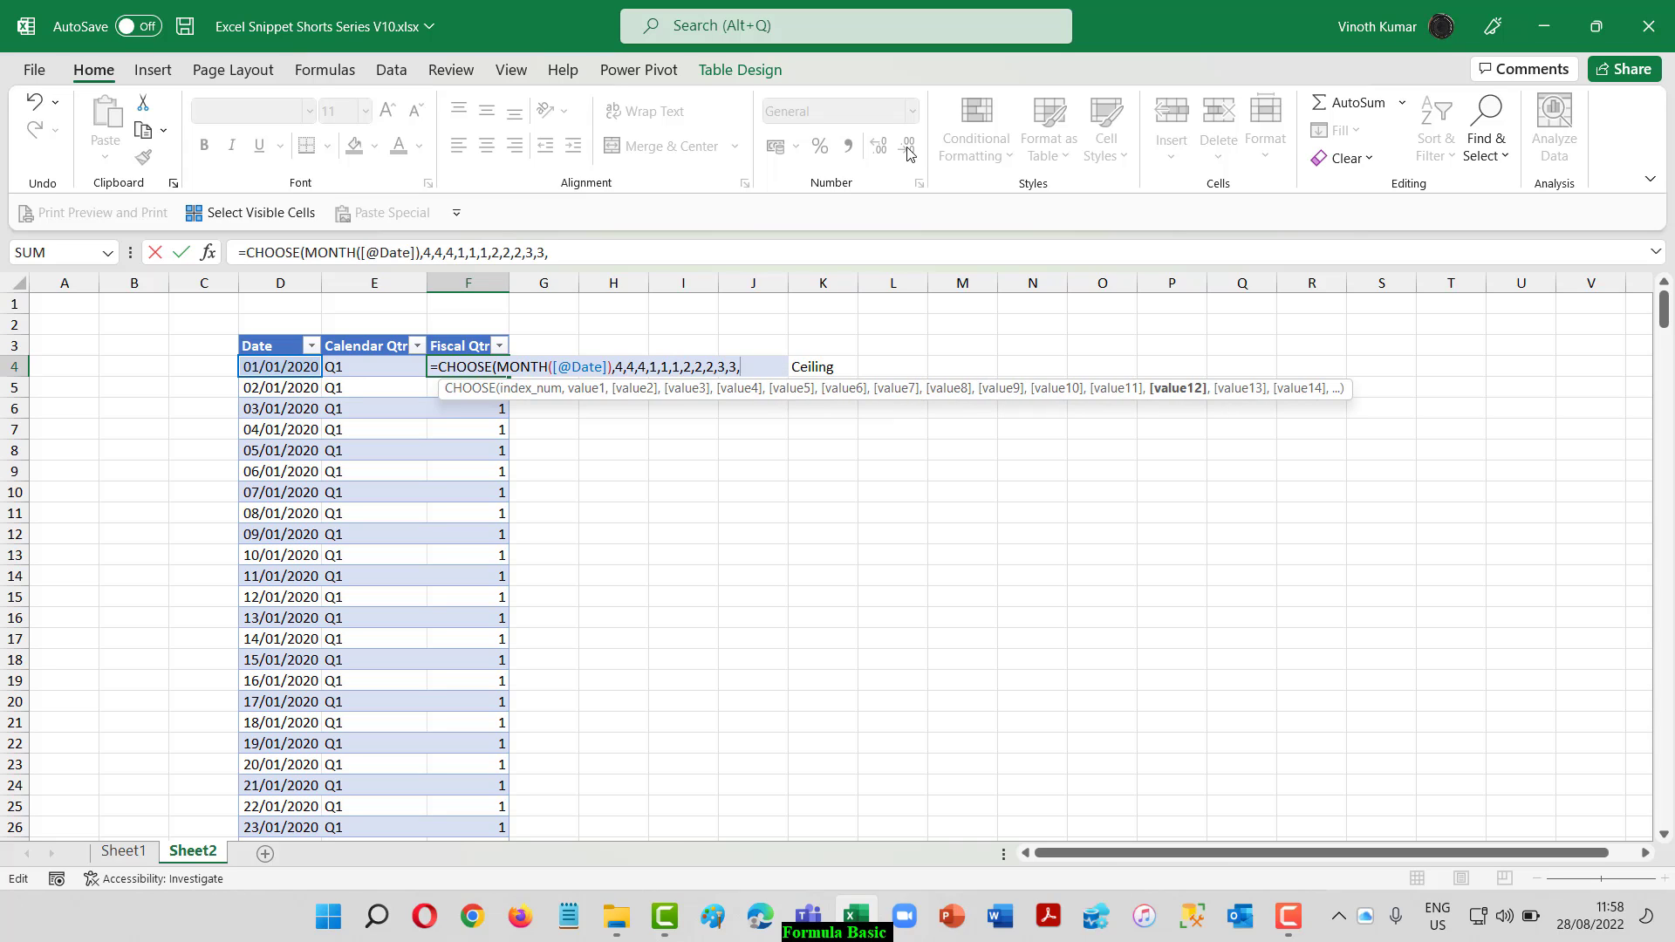
pyautogui.write('3)')
pyautogui.hotkey('ctrl', 'Return')
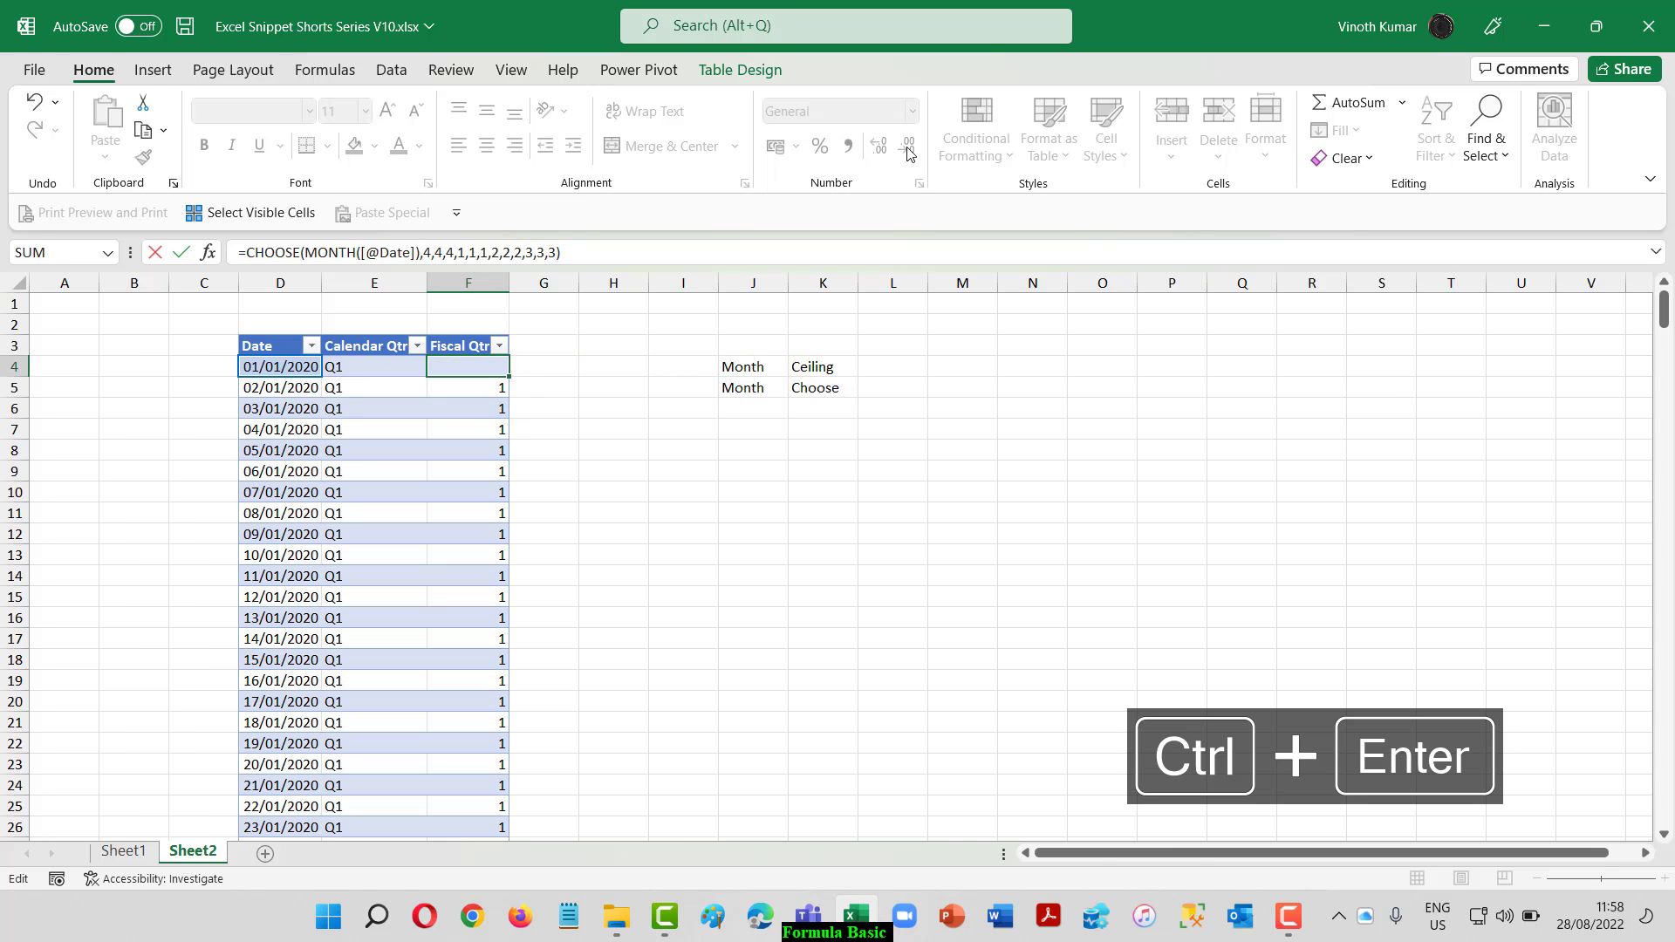
# Step: Prefix the Fiscal Qtr formula in F4 with "Q"&
pyautogui.press('F2')
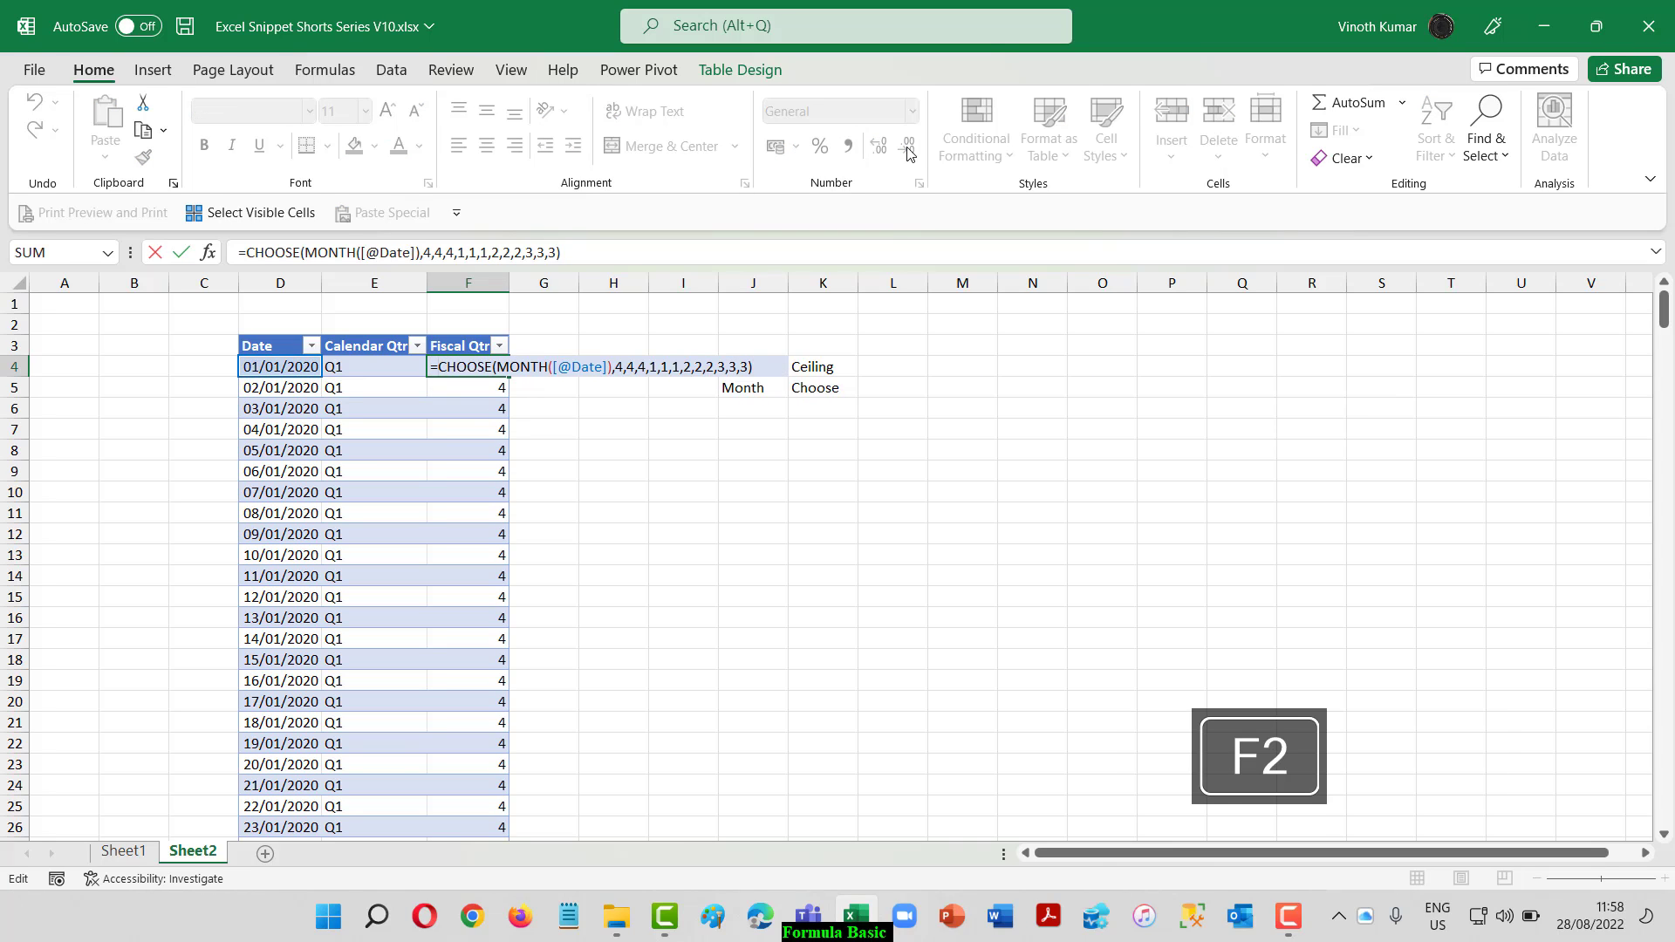
pyautogui.write('"Q"&')
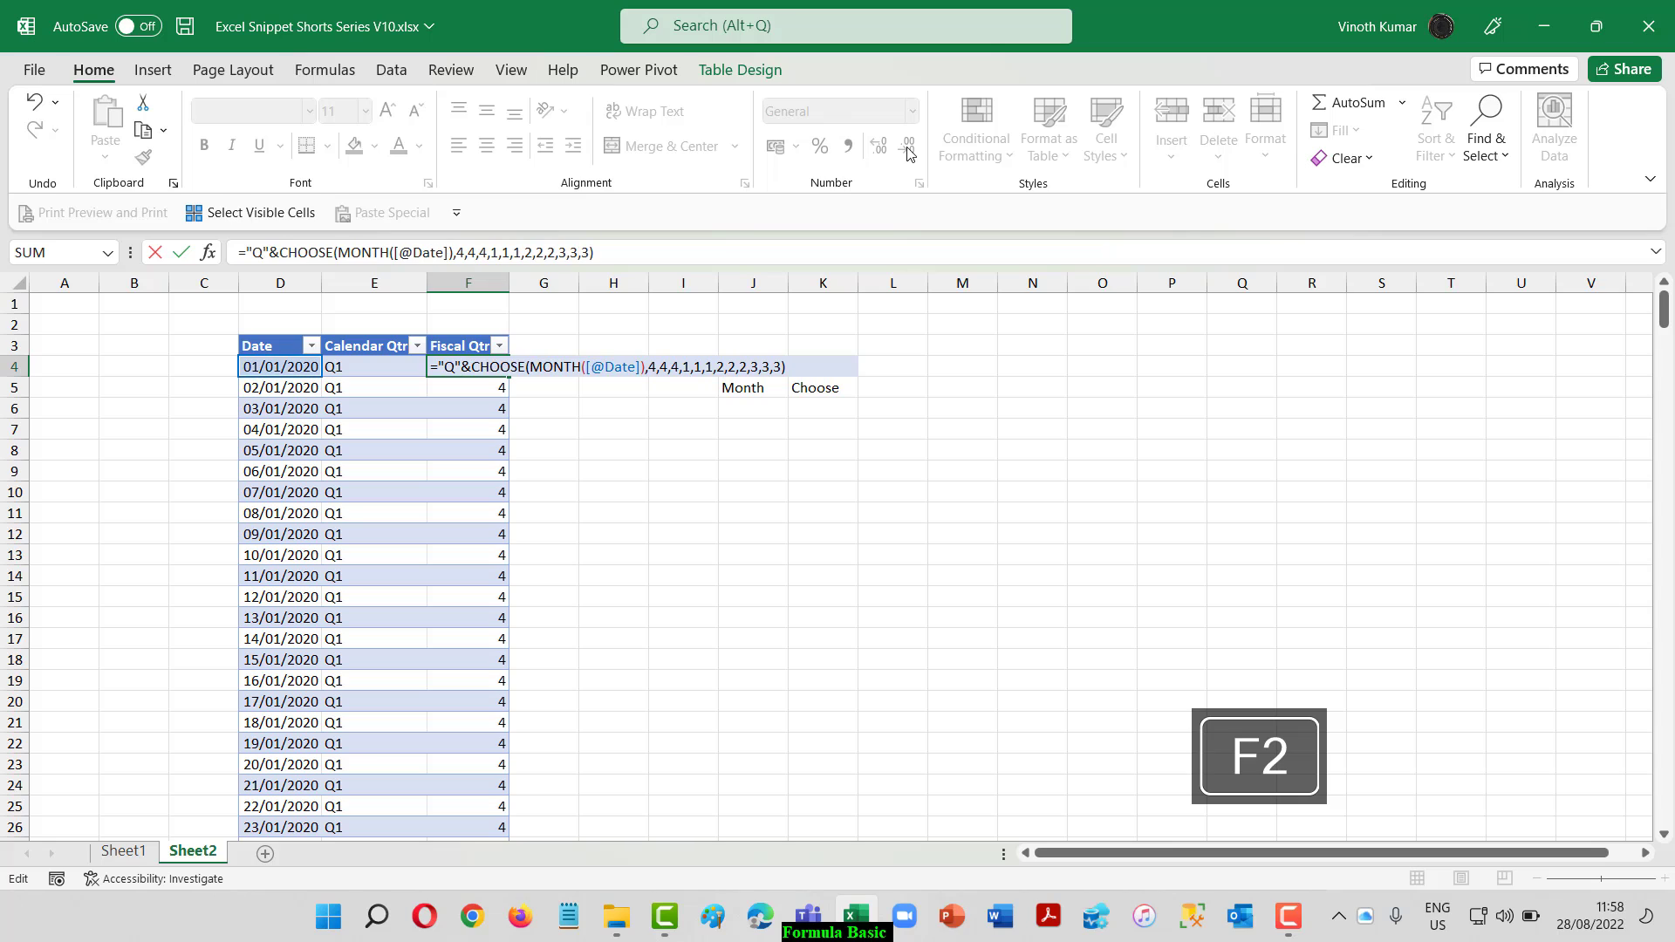
pyautogui.press('Return')
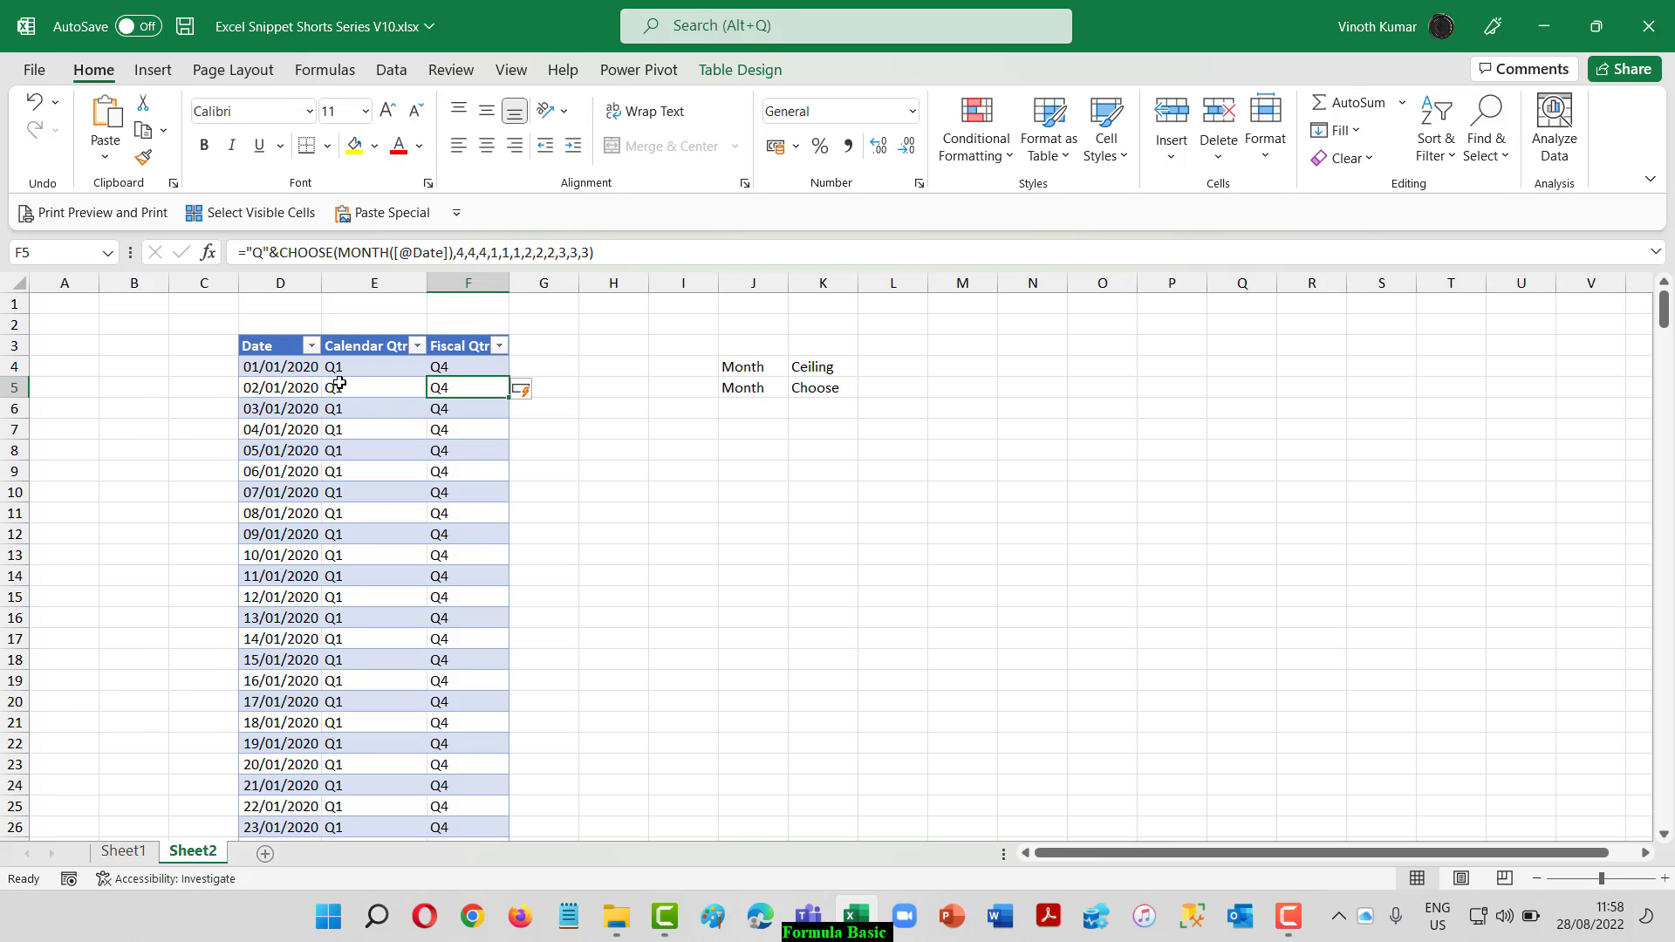
# Step: In the Date column's filter, keep only day 01 of January and exclude February and March
pyautogui.click(311, 346)
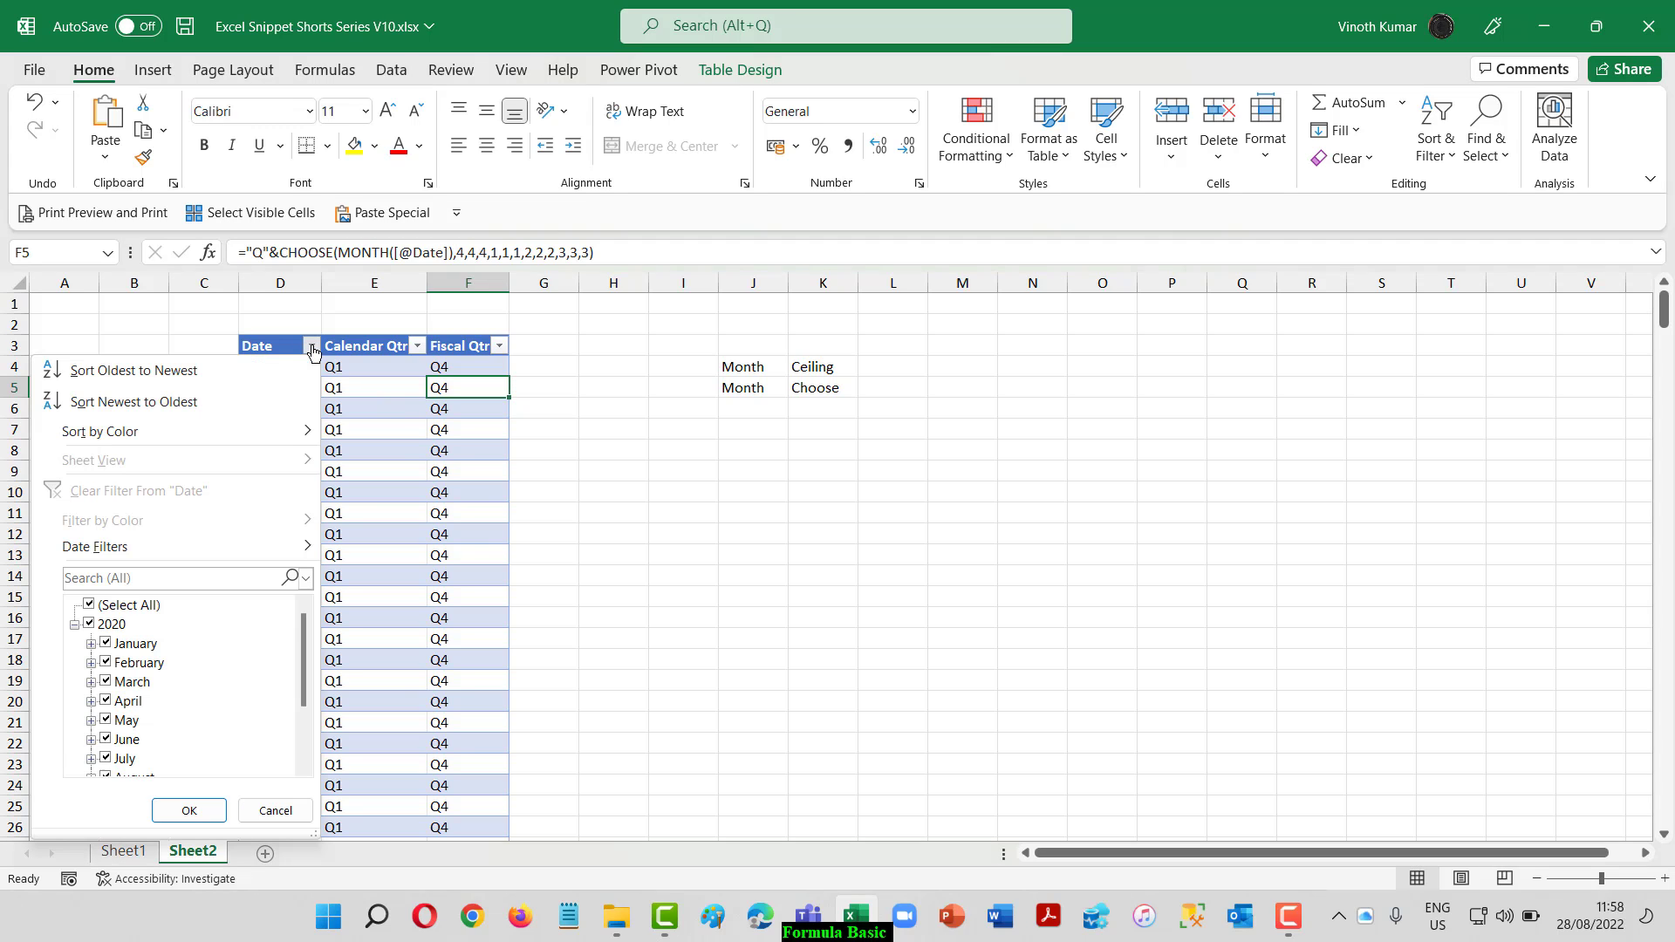
pyautogui.click(91, 643)
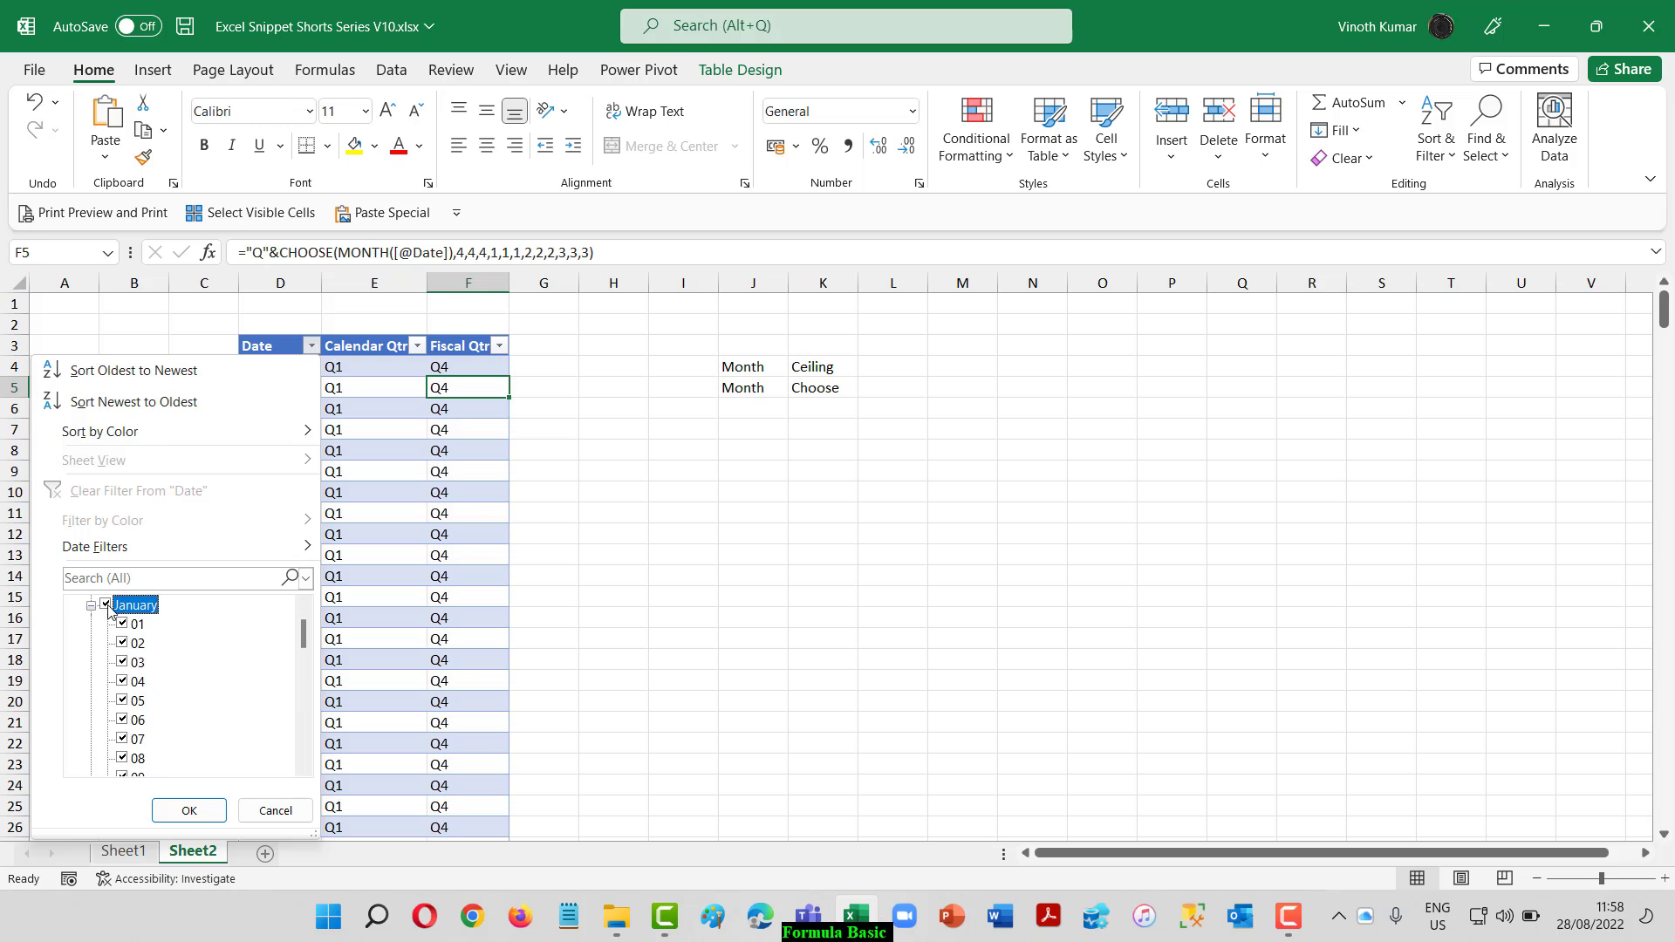
pyautogui.click(105, 605)
pyautogui.click(122, 624)
pyautogui.click(90, 604)
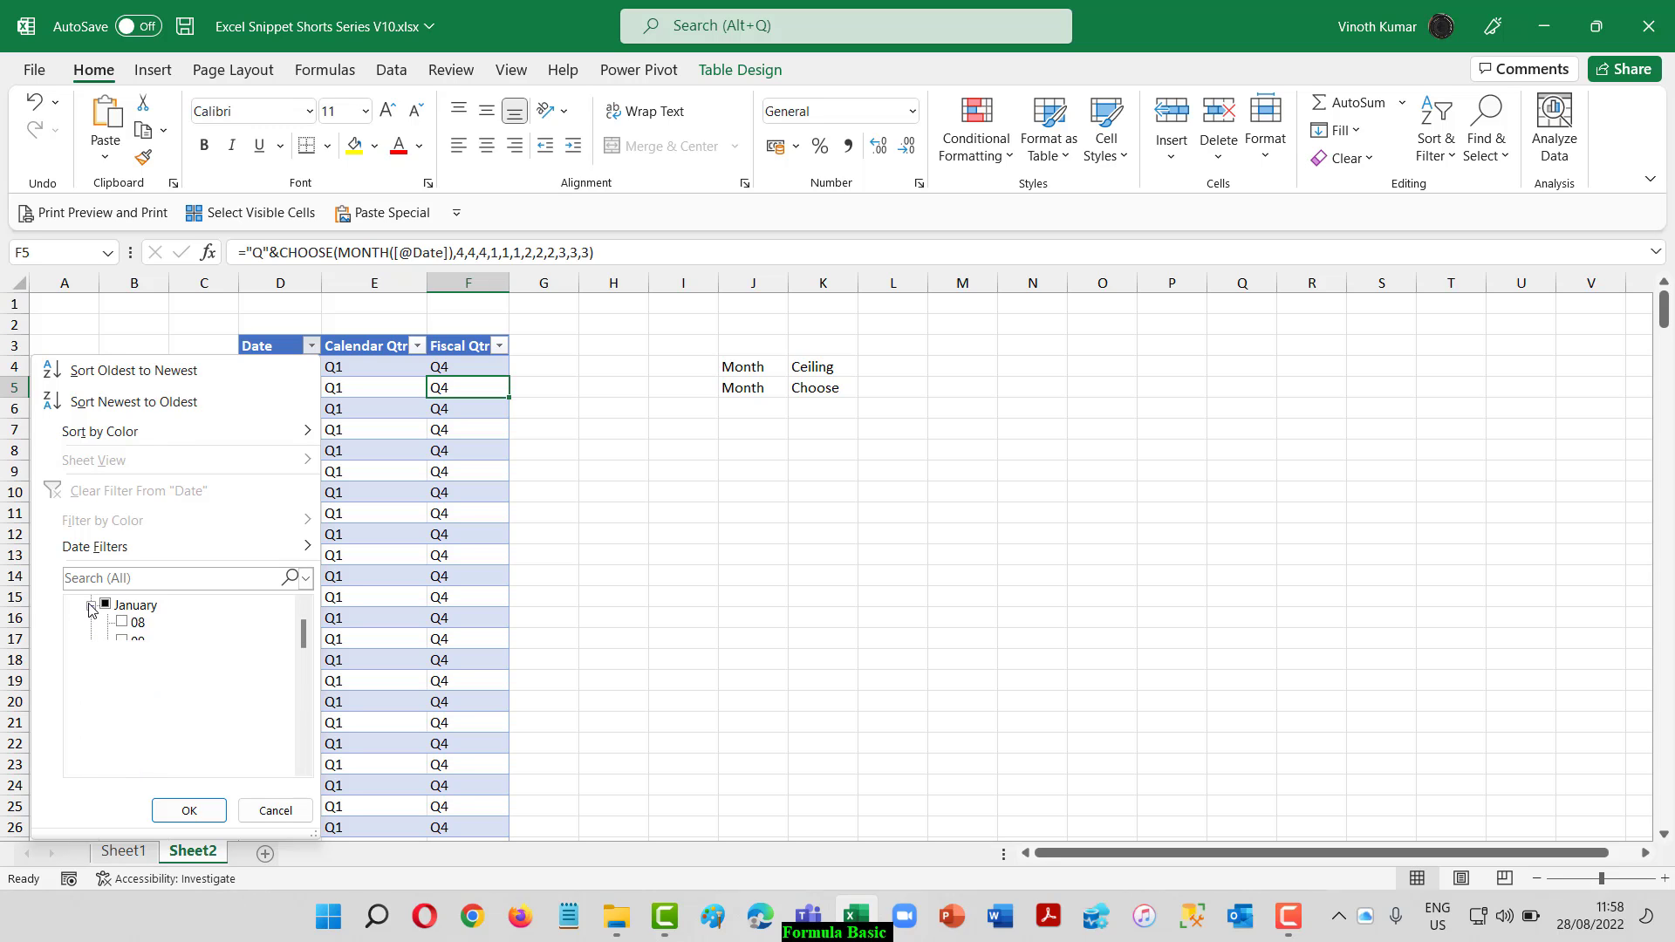
pyautogui.click(106, 624)
pyautogui.click(106, 644)
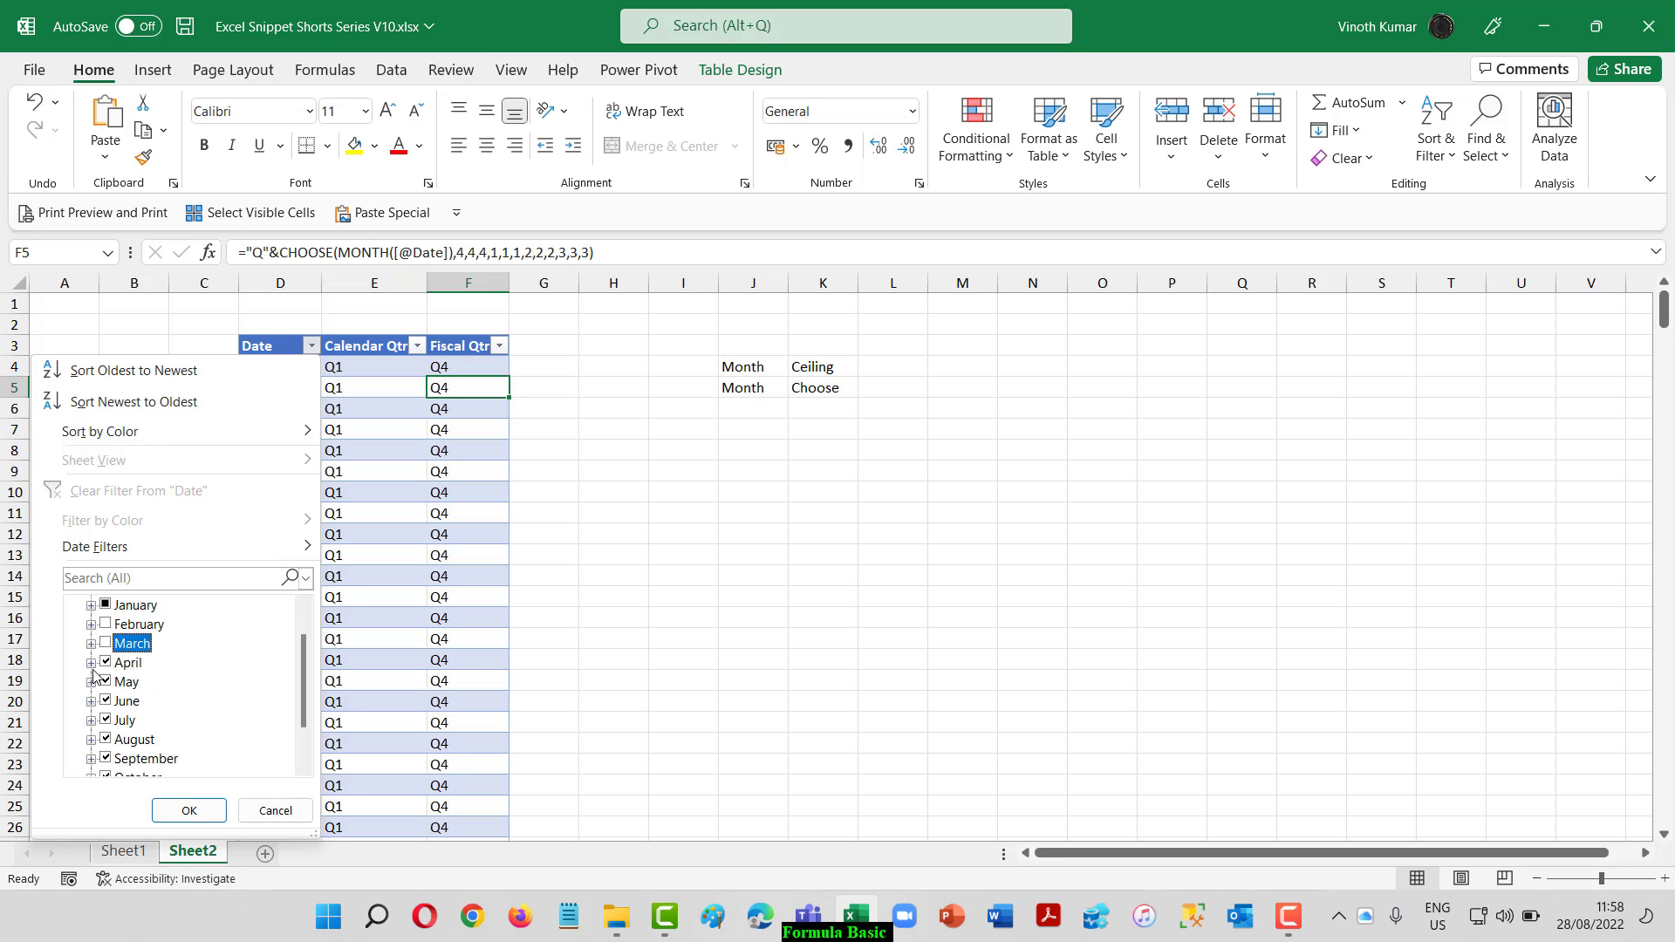
# Step: Keep only day 01 of April in the Date filter
pyautogui.click(90, 663)
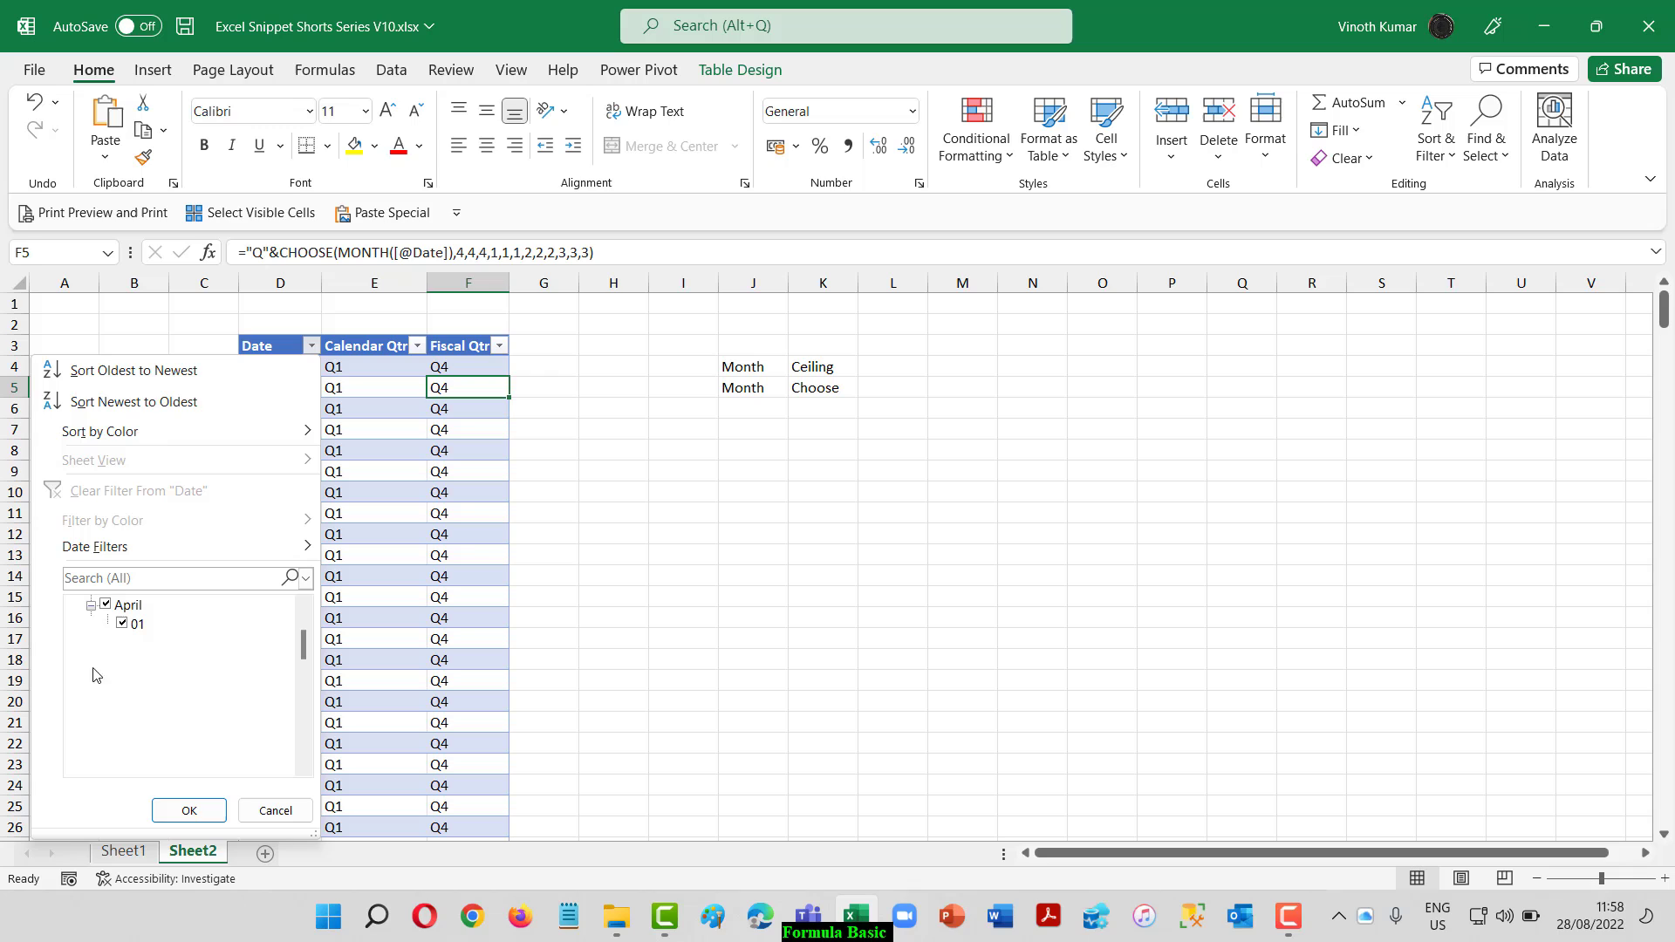
pyautogui.click(105, 605)
pyautogui.click(122, 624)
pyautogui.click(91, 605)
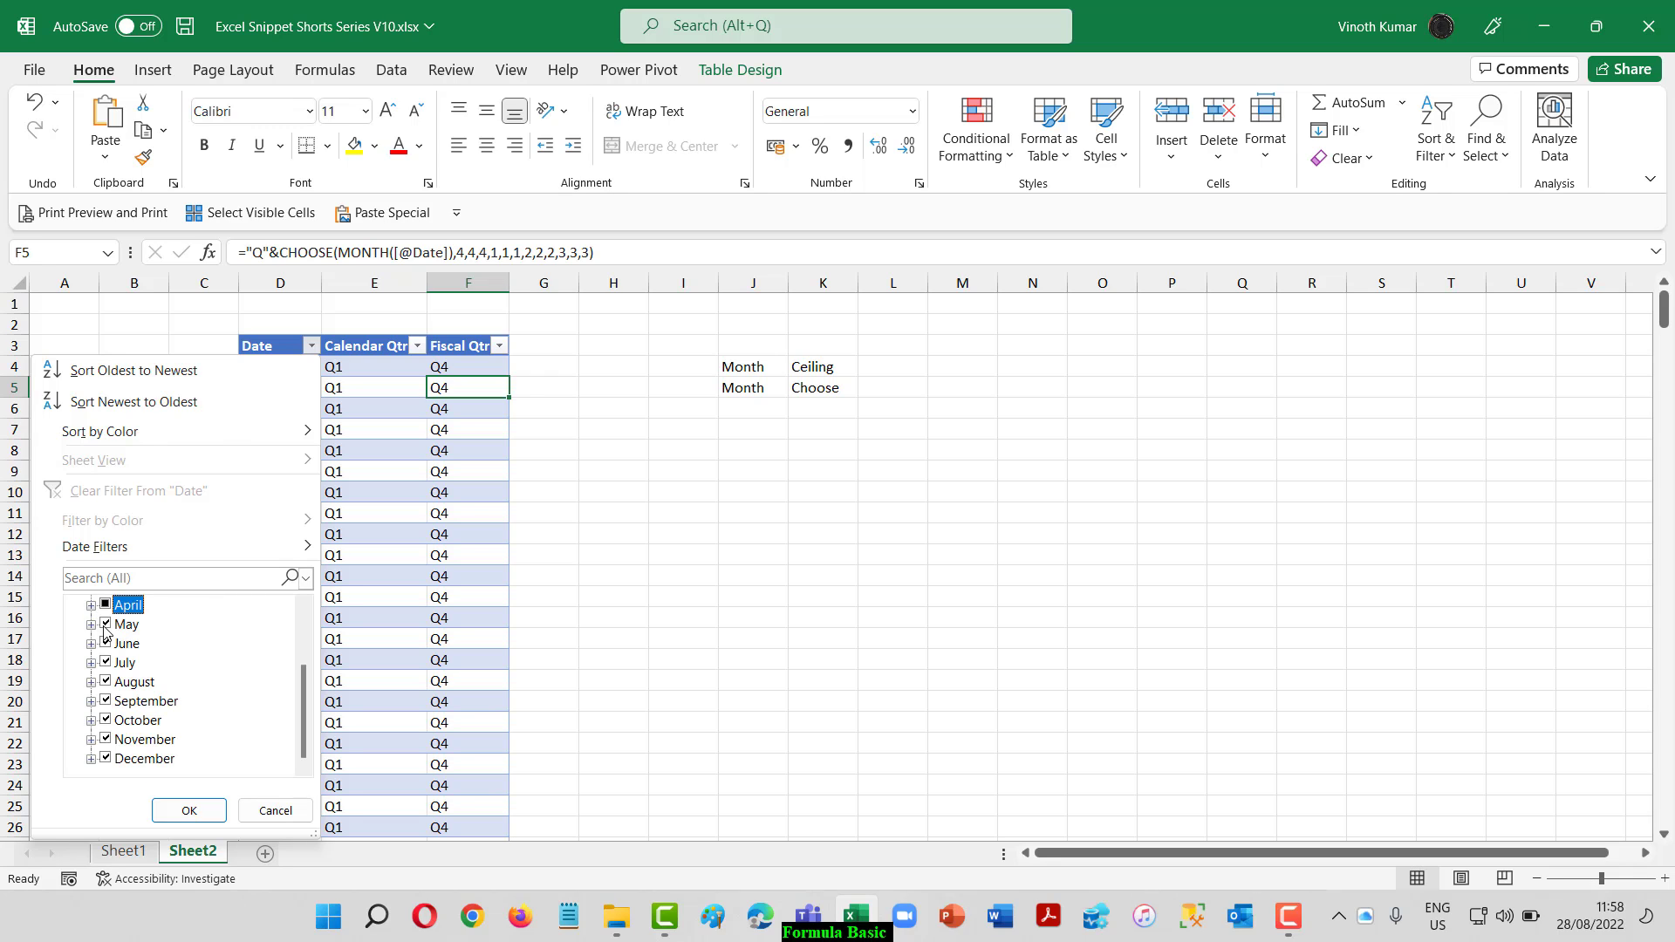
# Step: Exclude May, June, August, September, November and December from the Date filter
pyautogui.click(106, 623)
pyautogui.click(106, 643)
pyautogui.click(105, 681)
pyautogui.click(106, 700)
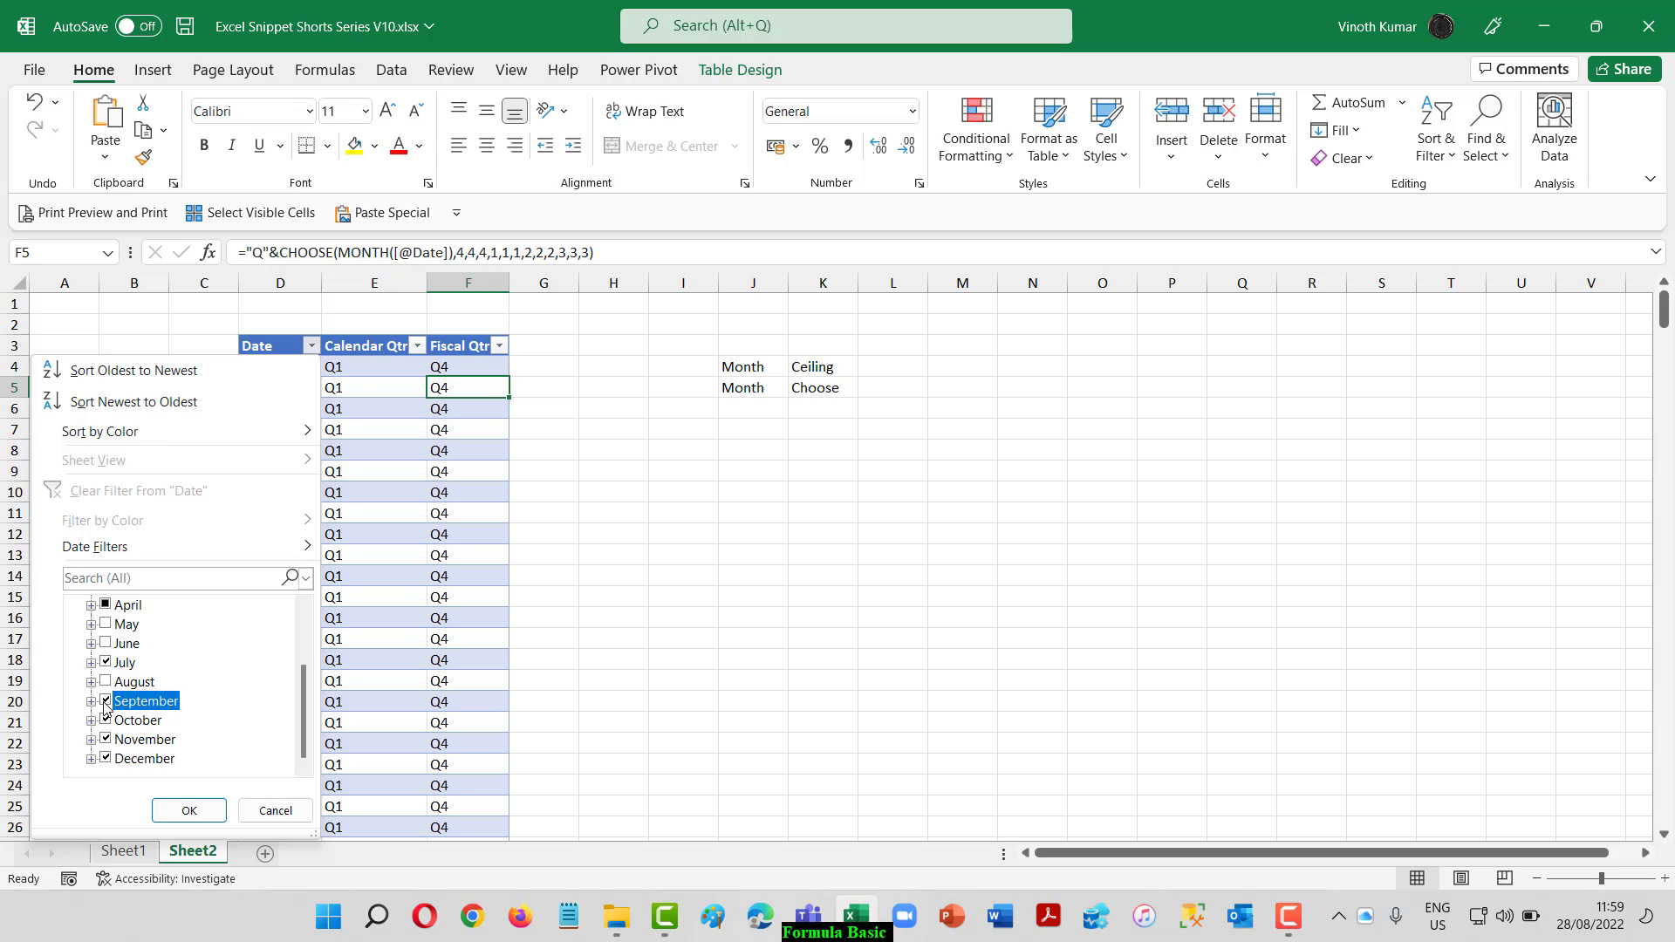
pyautogui.click(105, 739)
pyautogui.click(105, 758)
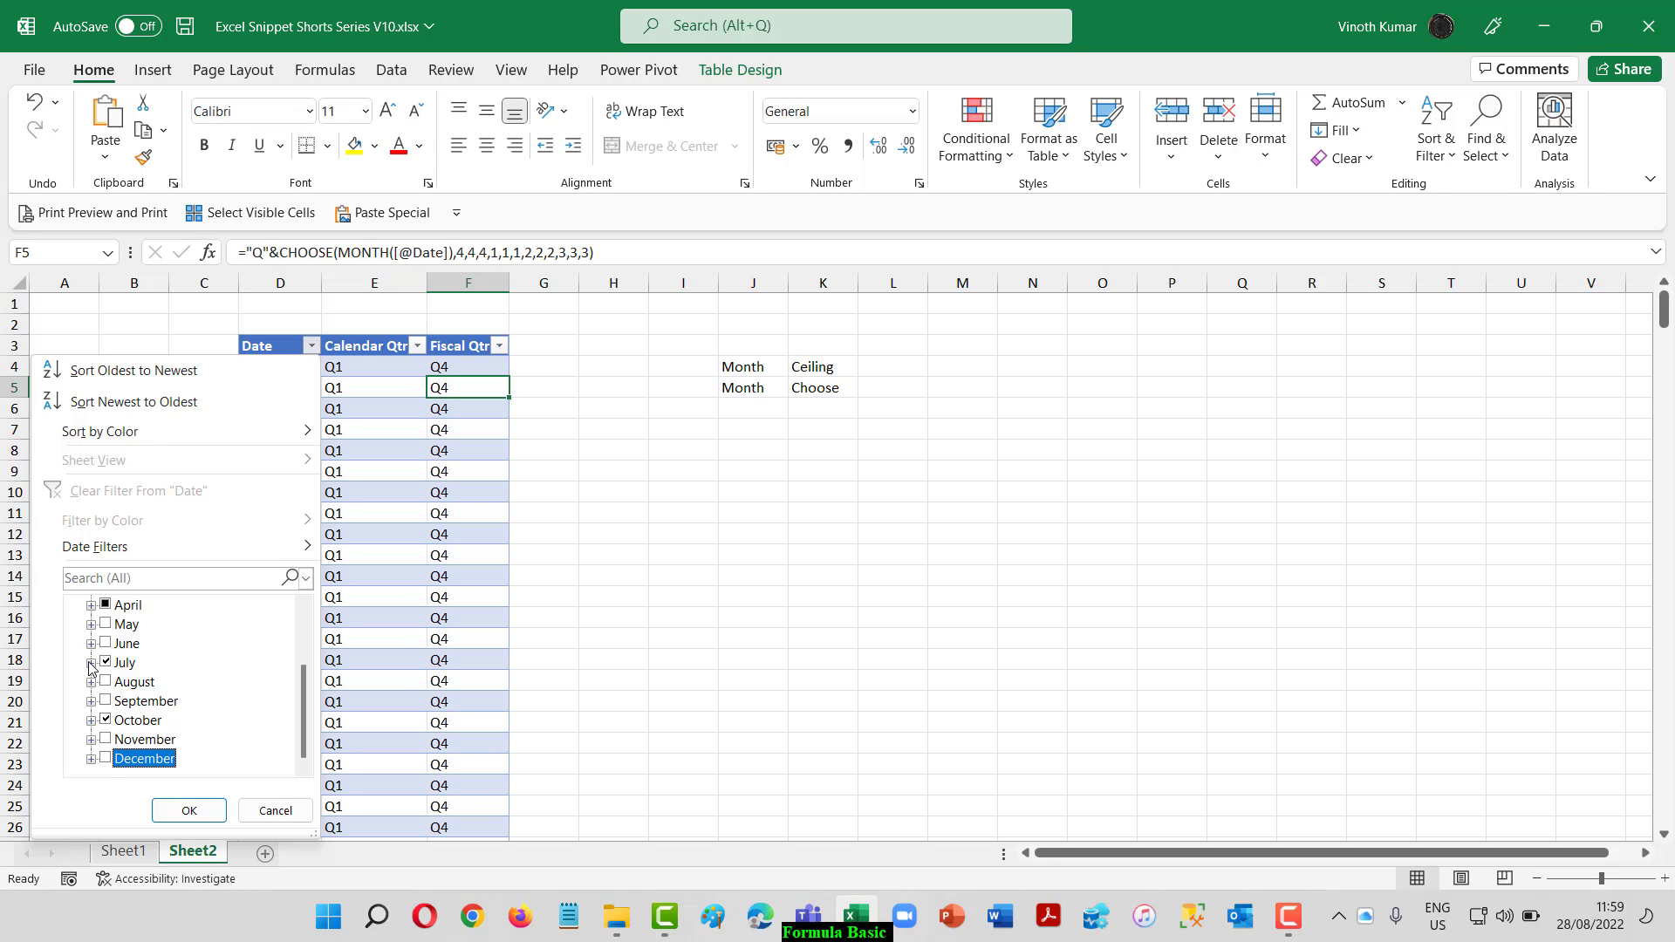
# Step: Keep only day 01 of July in the Date filter
pyautogui.click(91, 663)
pyautogui.click(113, 605)
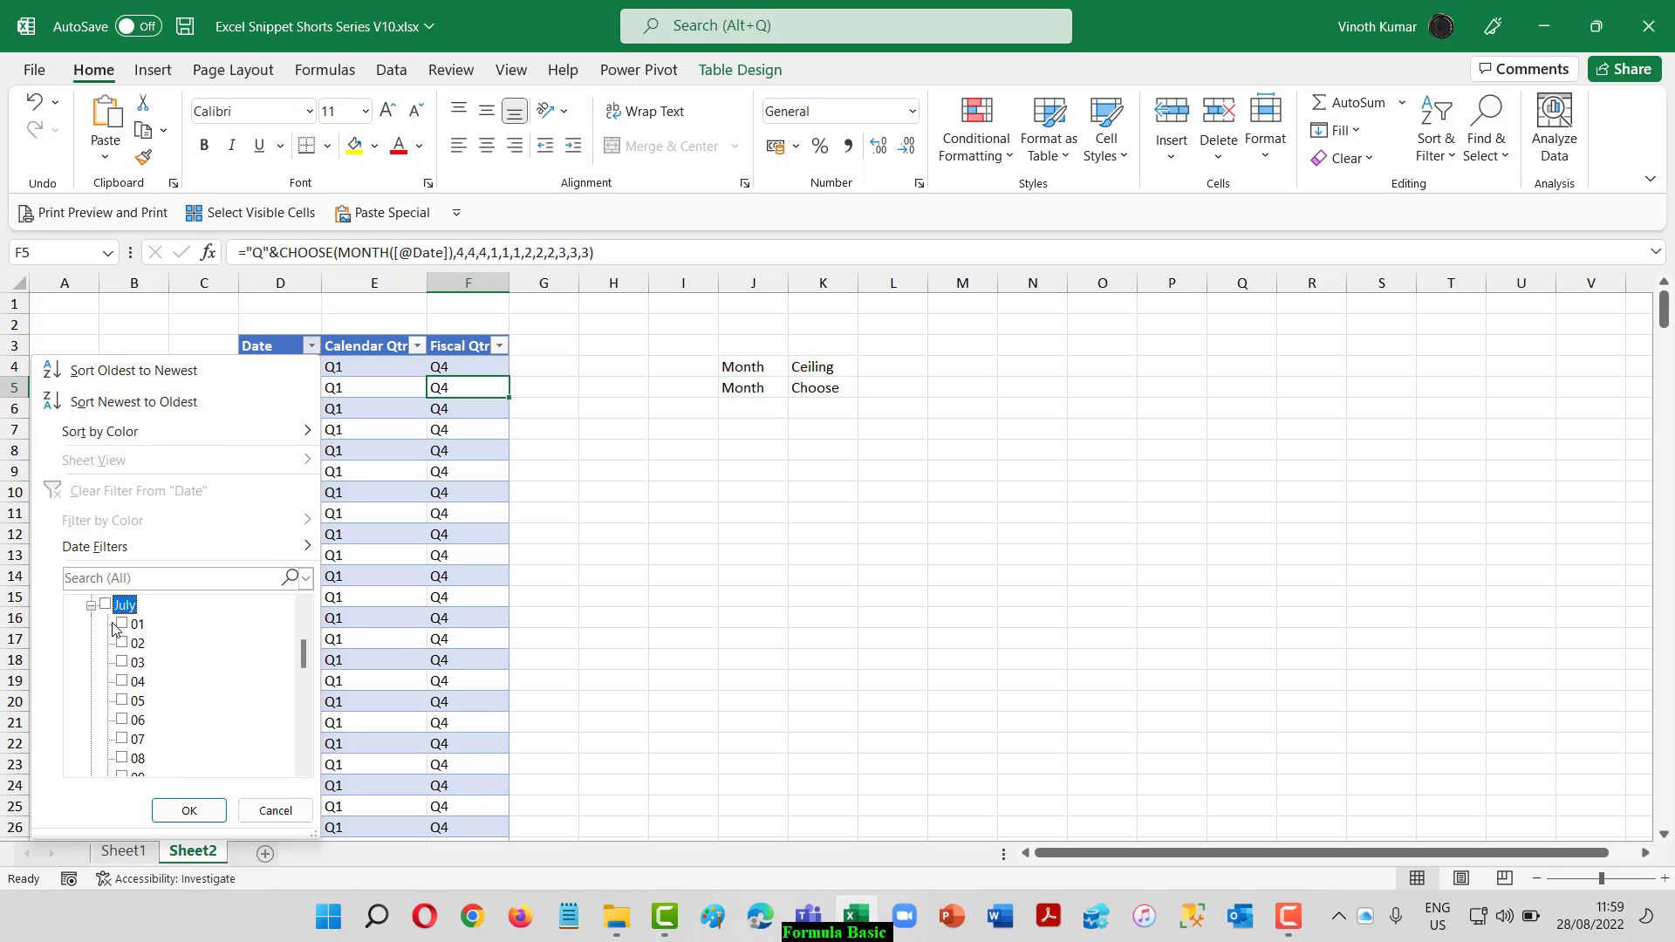
pyautogui.click(122, 622)
pyautogui.click(90, 604)
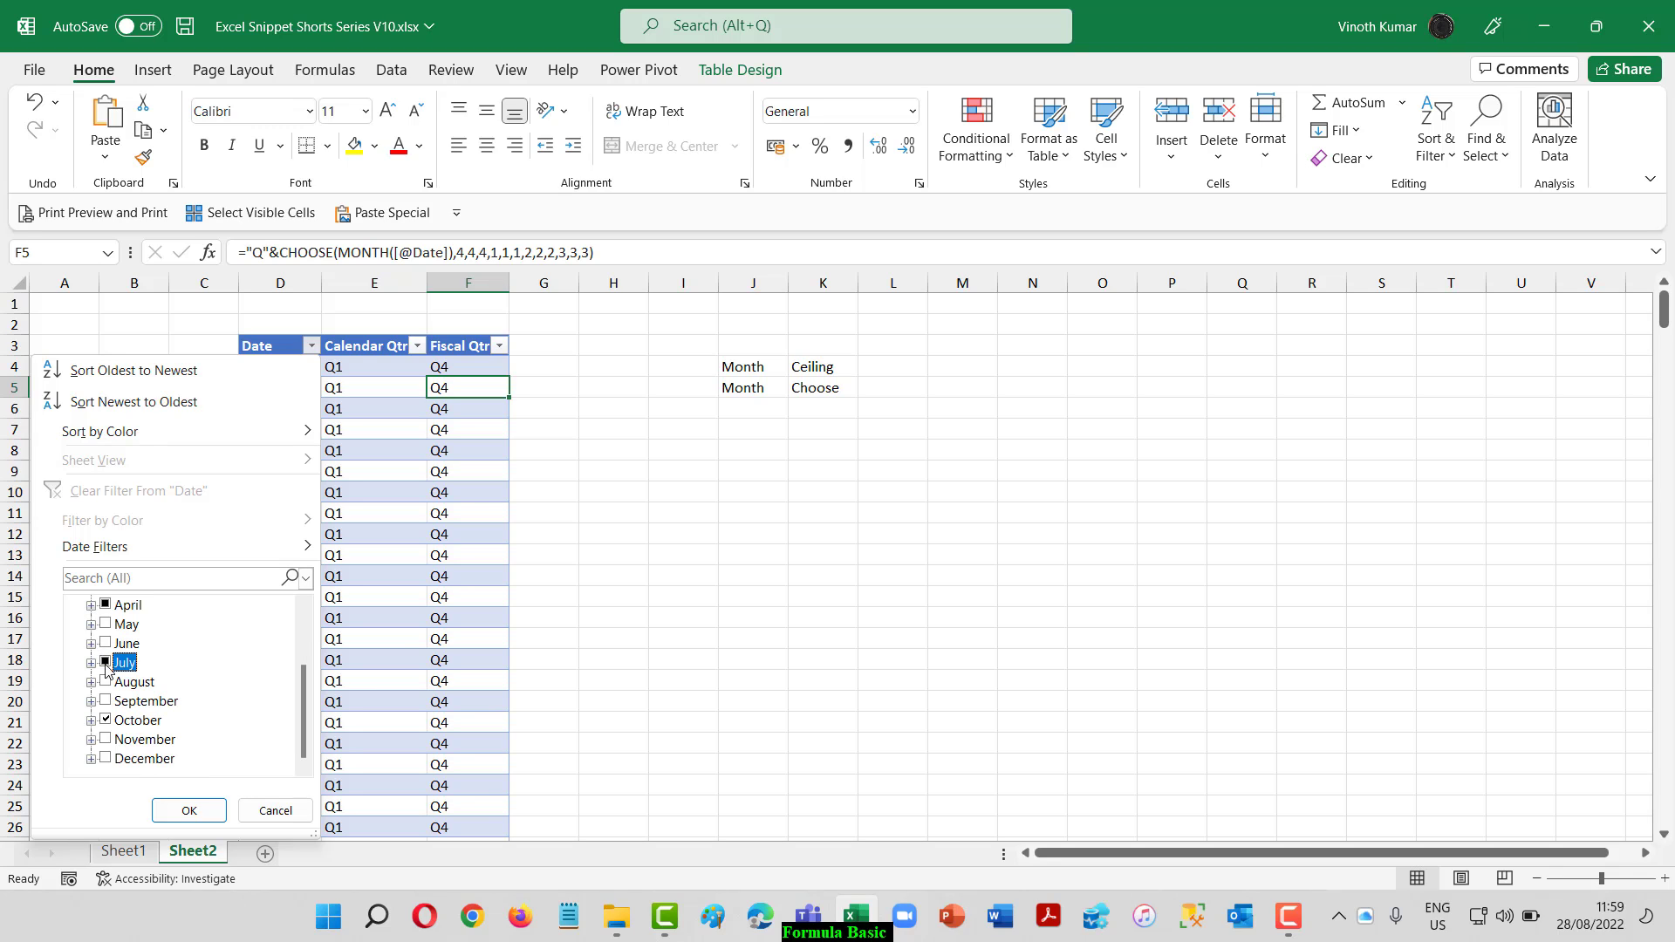
# Step: Keep only day 01 of October in the Date filter and apply the filter to the table
pyautogui.click(92, 722)
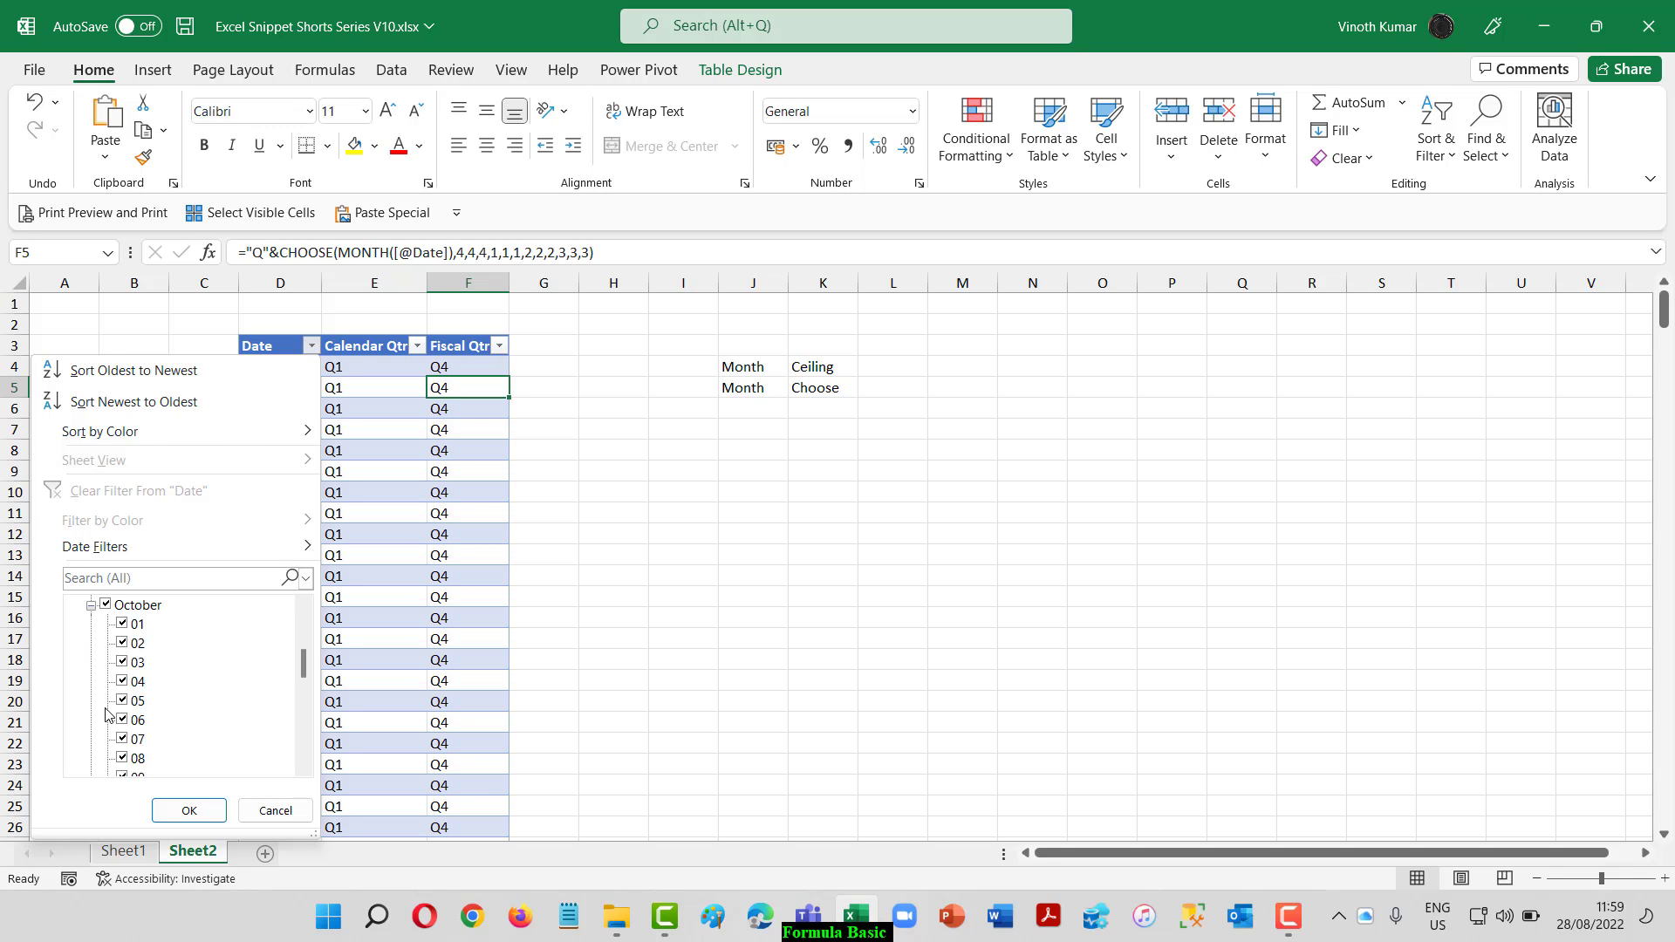
pyautogui.click(107, 605)
pyautogui.click(122, 623)
pyautogui.click(92, 605)
pyautogui.click(188, 810)
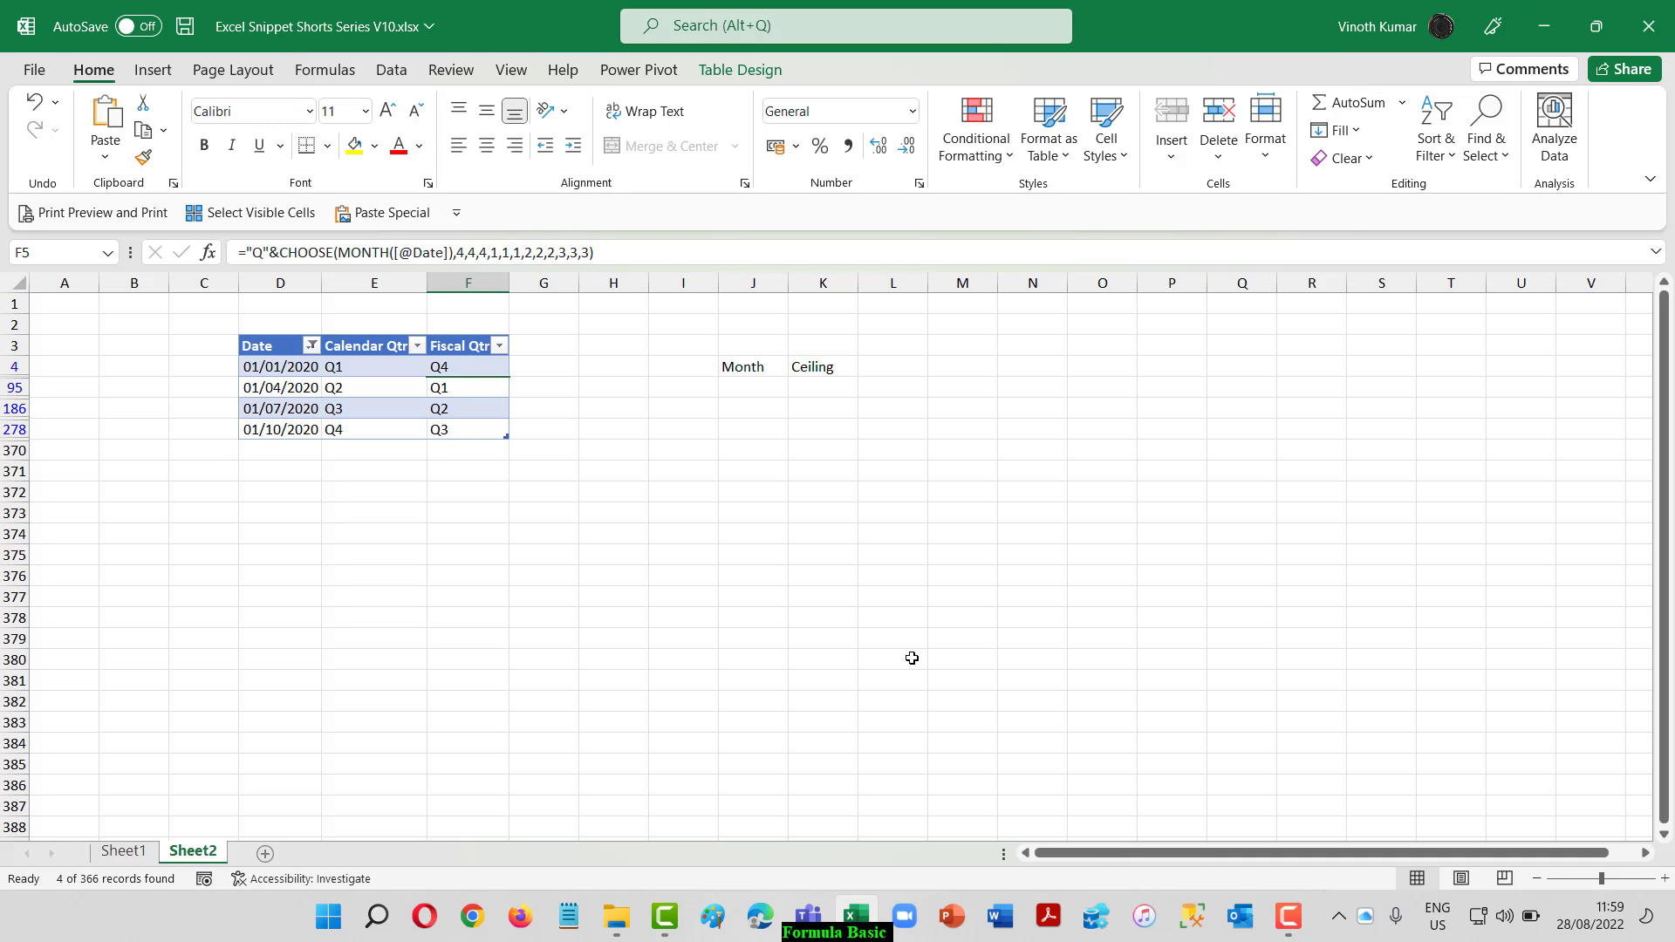
# Step: Turn off filtering on the table and switch to Sheet1
pyautogui.hotkey('ctrl', 'shift', 'l')
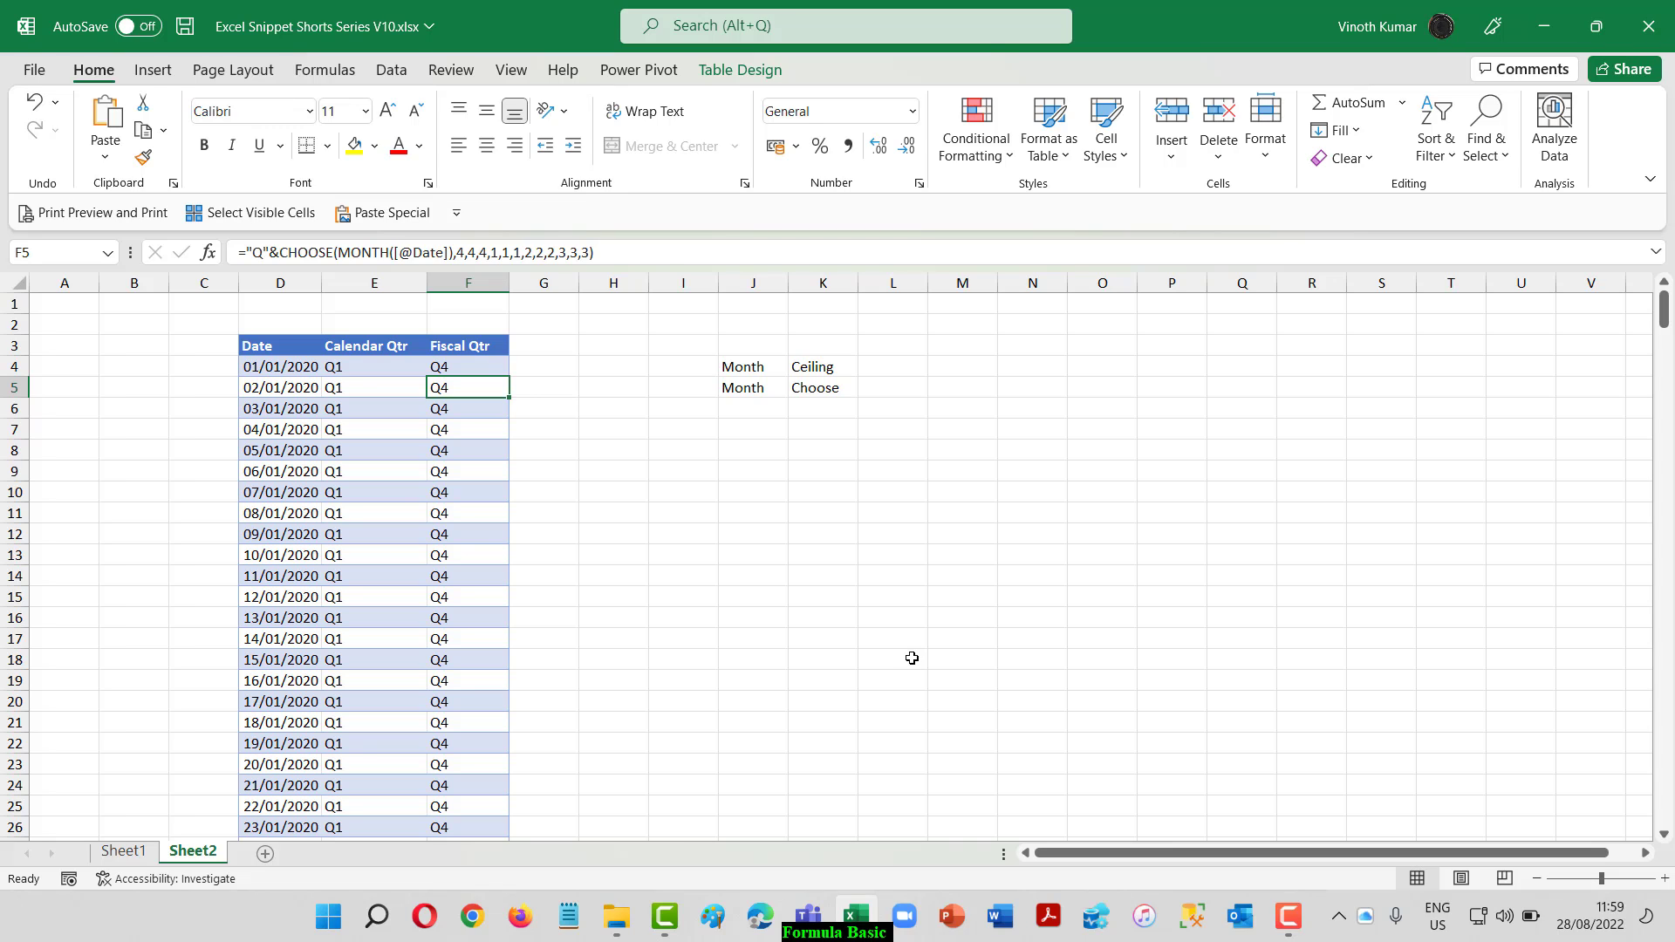
pyautogui.hotkey('ctrl', 'pageup')
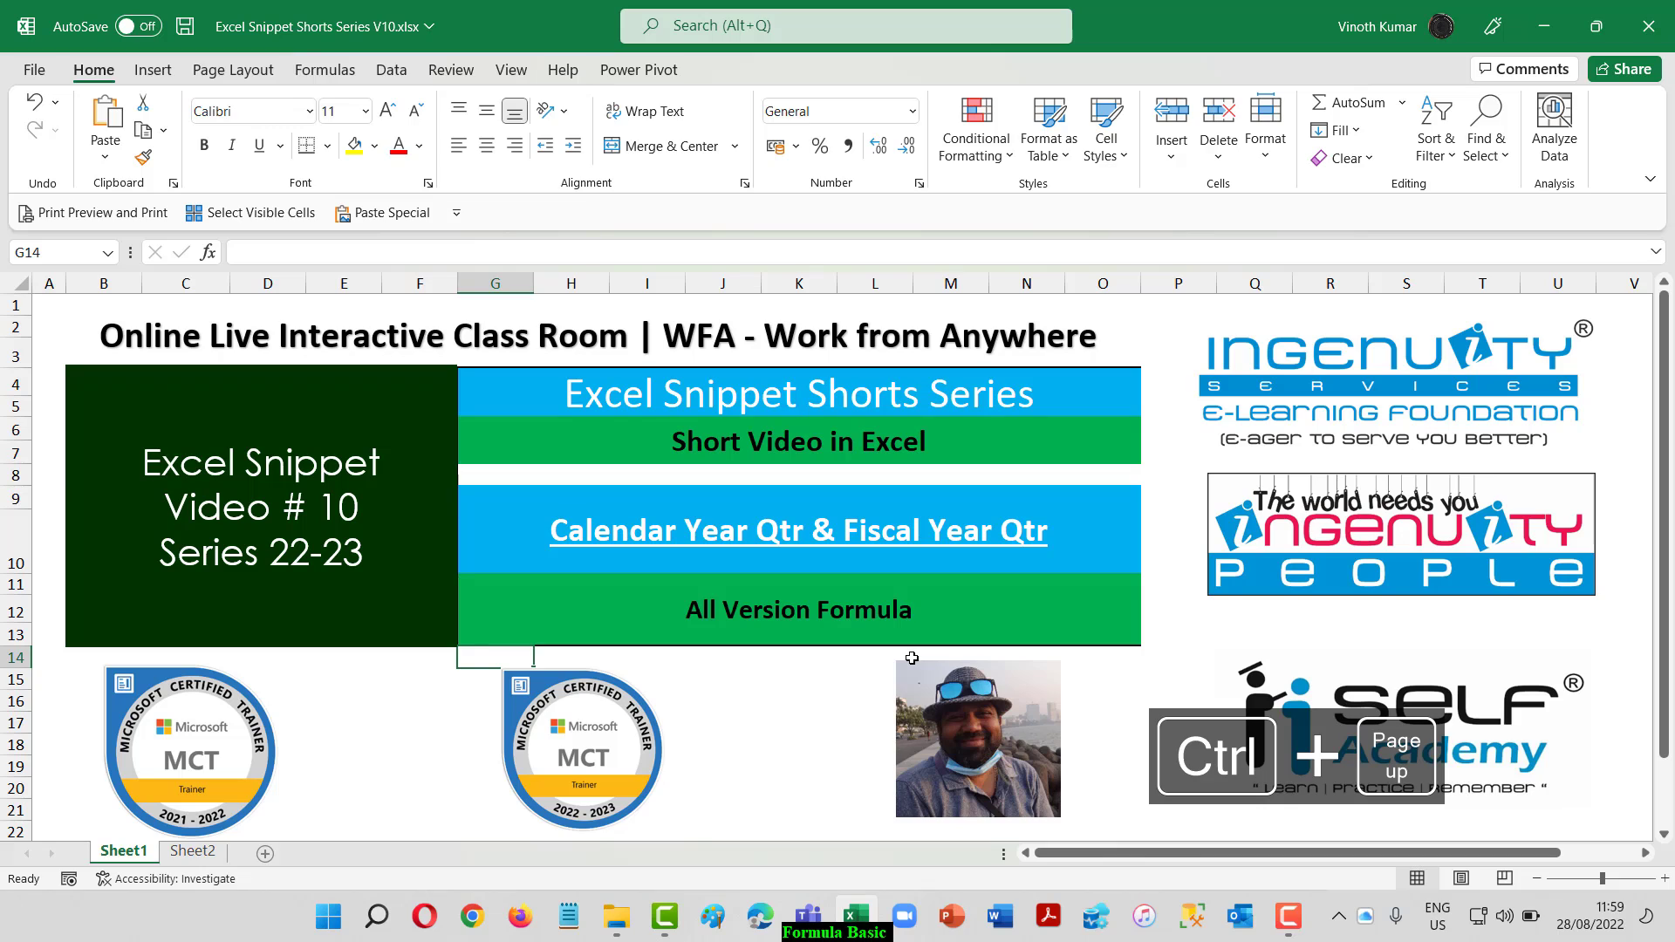